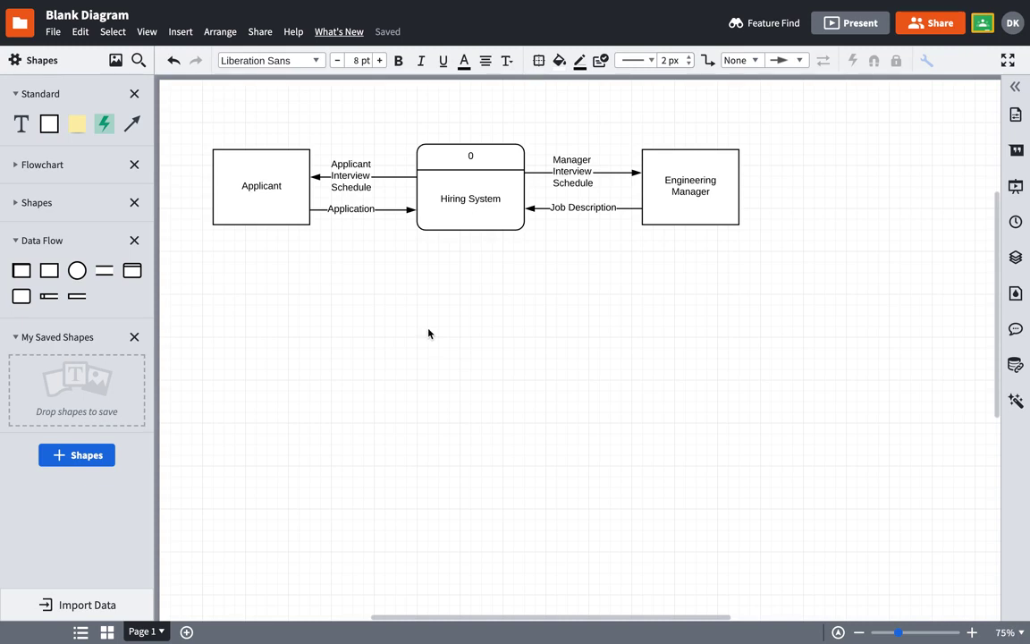
Place an external entity labelled Applicant below the context diagram on the left.
click(466, 182)
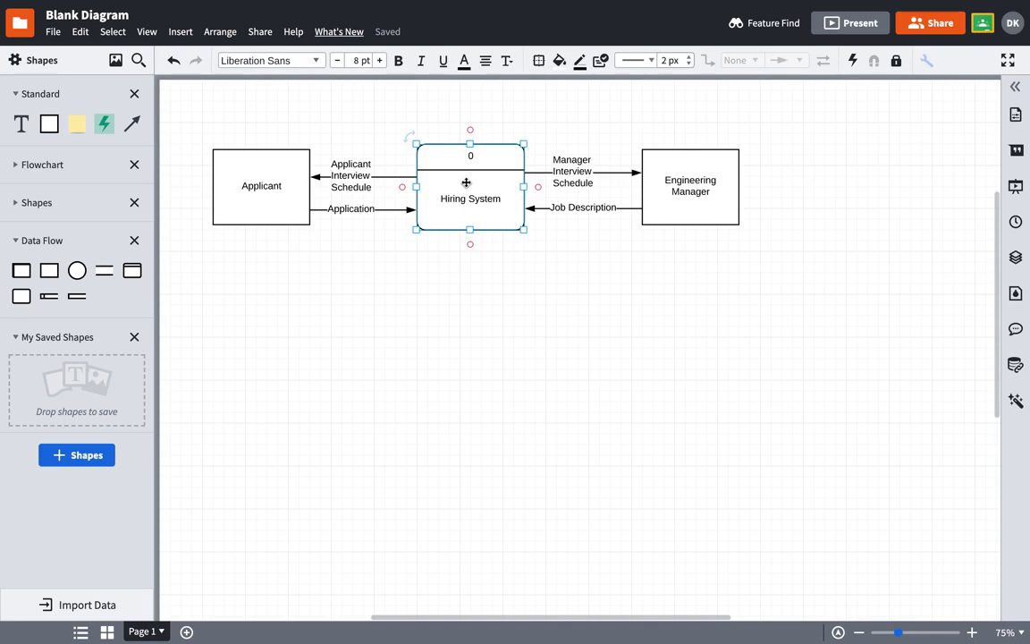
click(234, 267)
mouse_move(48, 271)
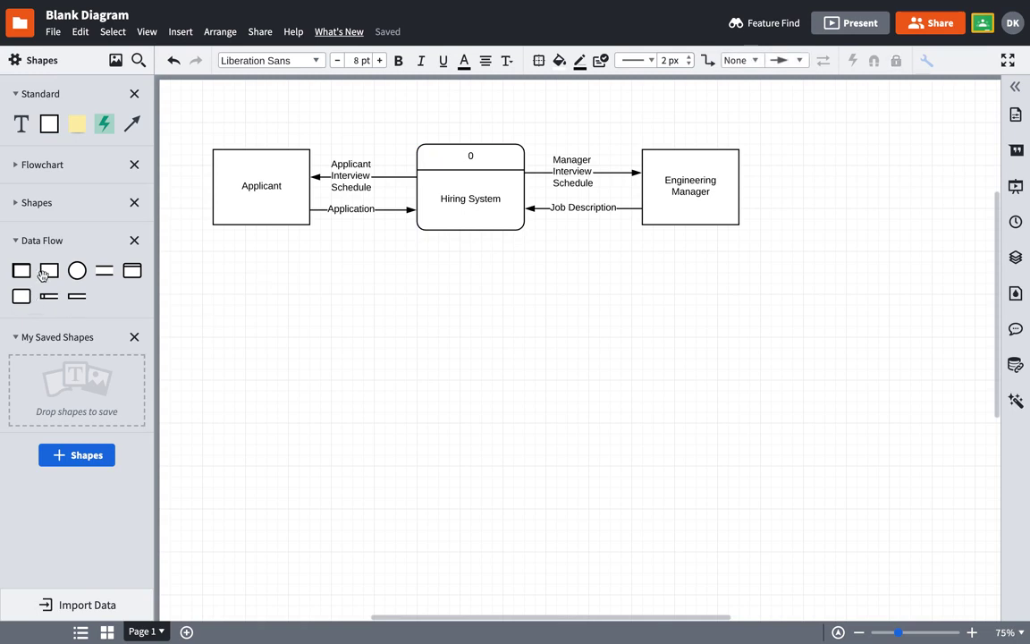
drag(57, 274, 248, 319)
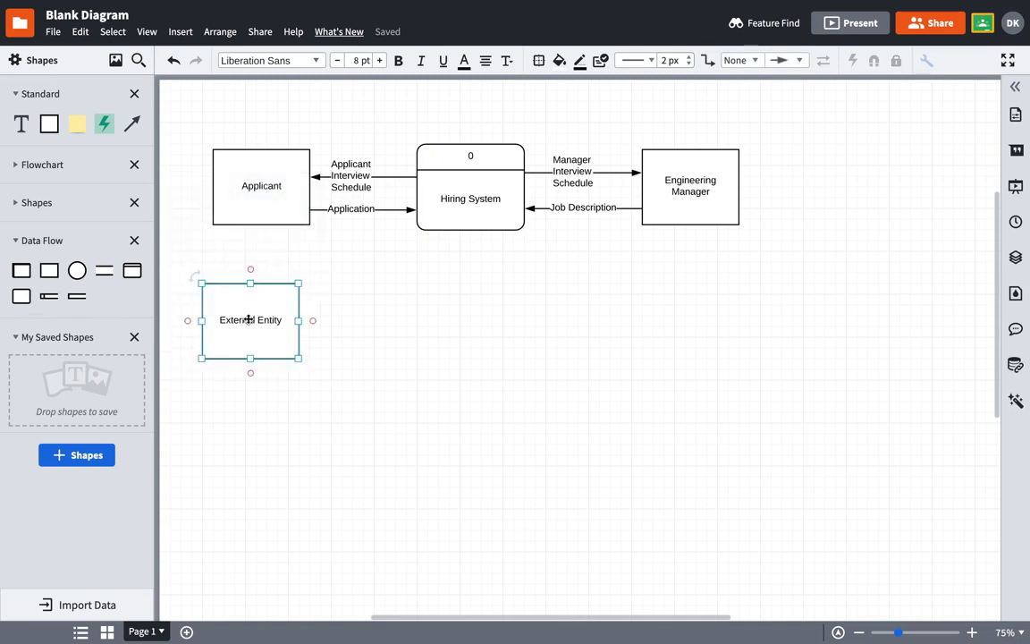
text(Appl)
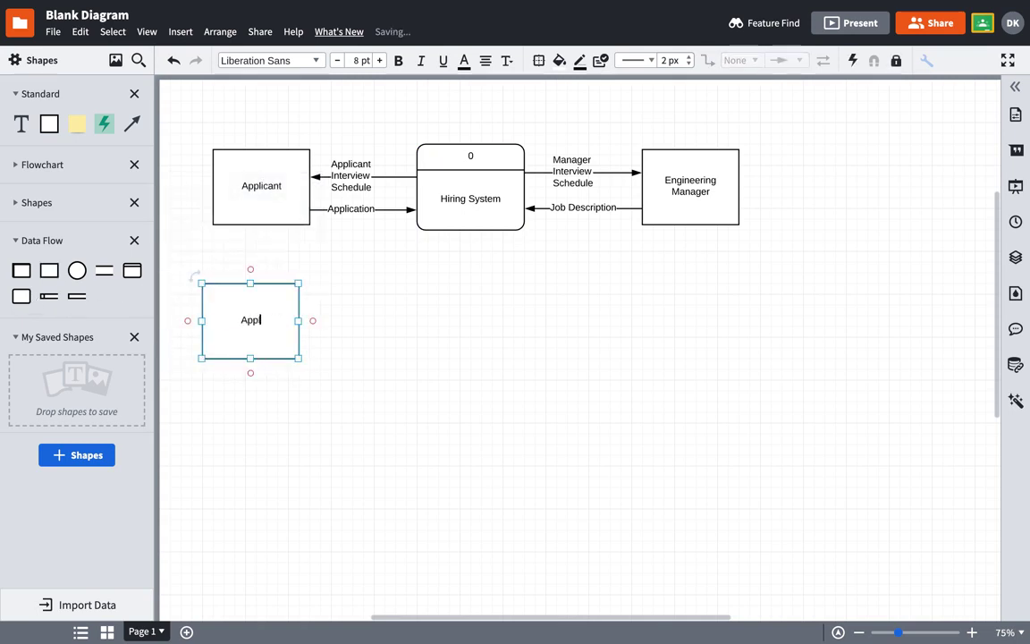
text(icant)
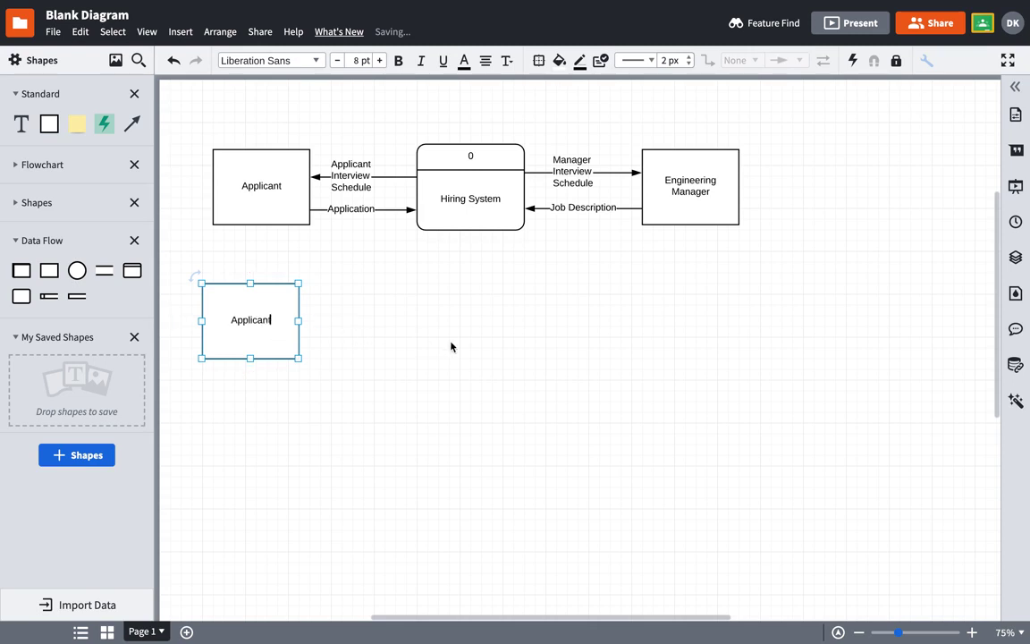
click(450, 345)
Add an Engineering Manager external entity on the right.
mouse_move(56, 274)
mouse_down()
mouse_move(647, 313)
mouse_move(635, 313)
mouse_up()
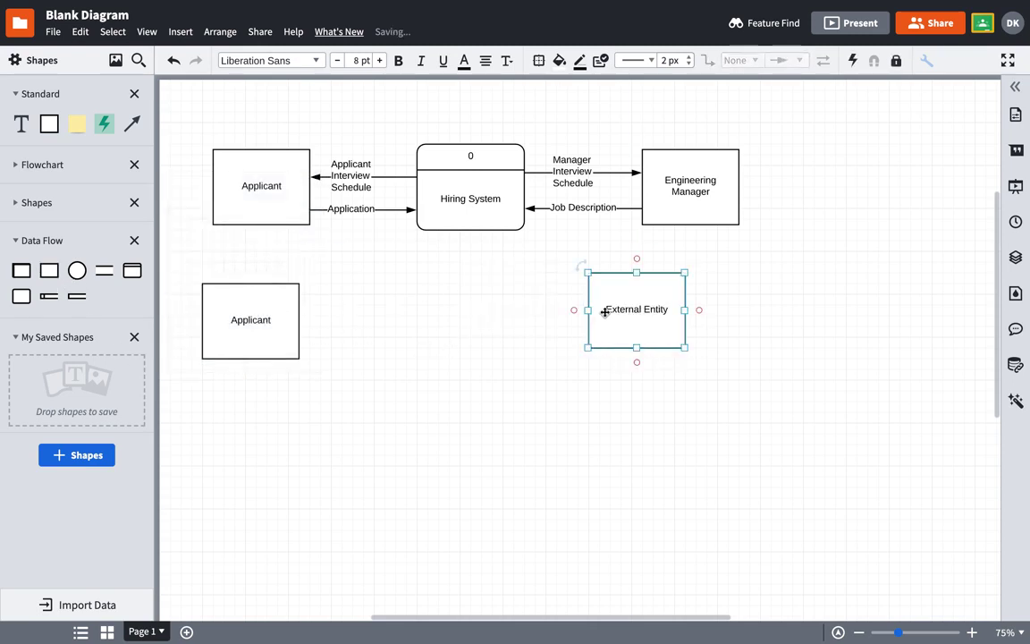
text(Engi)
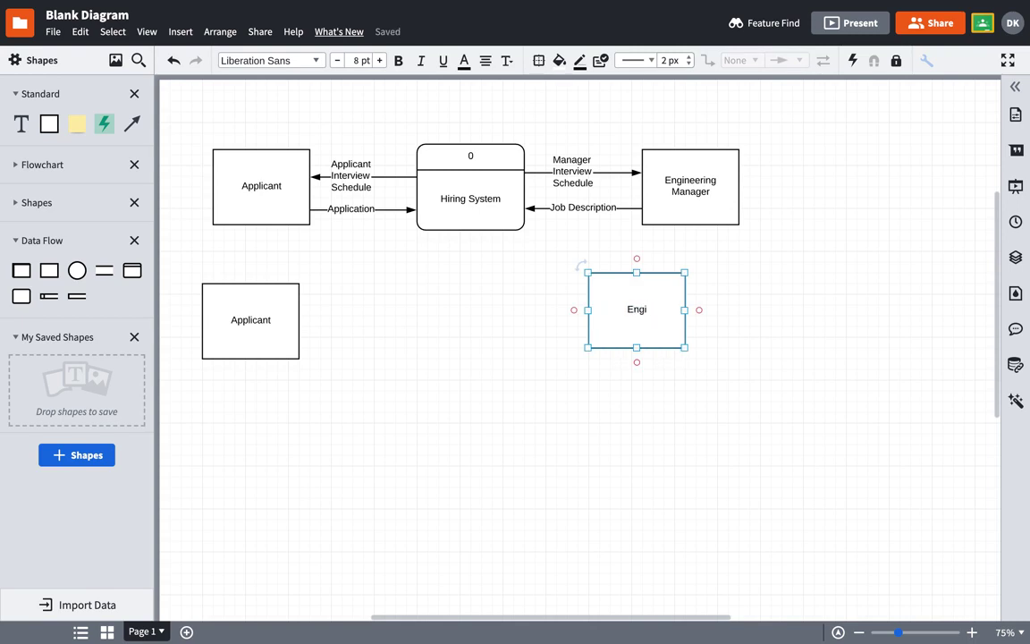
text(neering Mana)
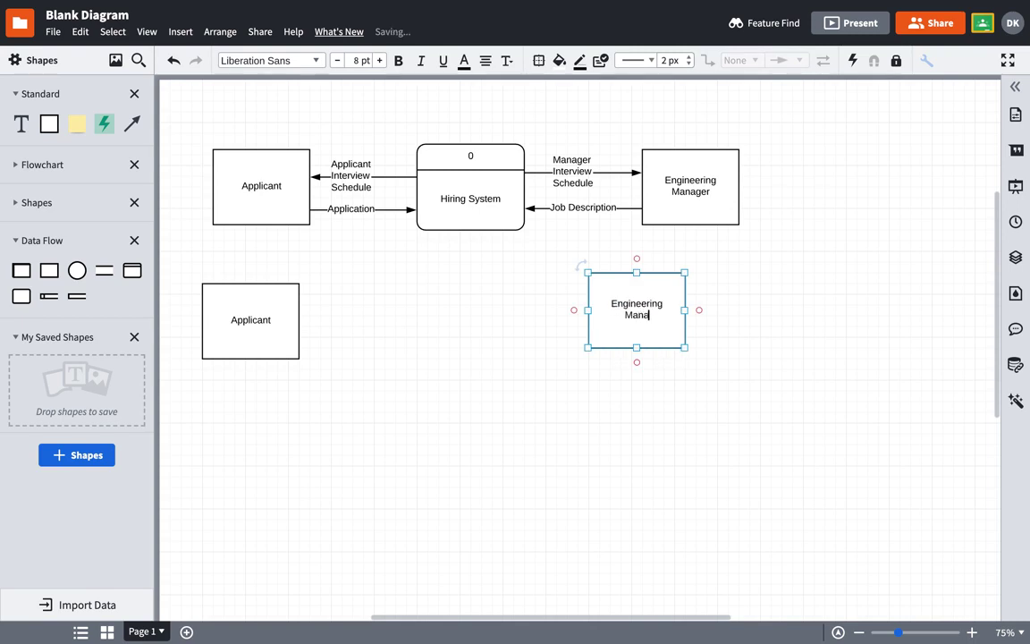
text(ger)
click(654, 358)
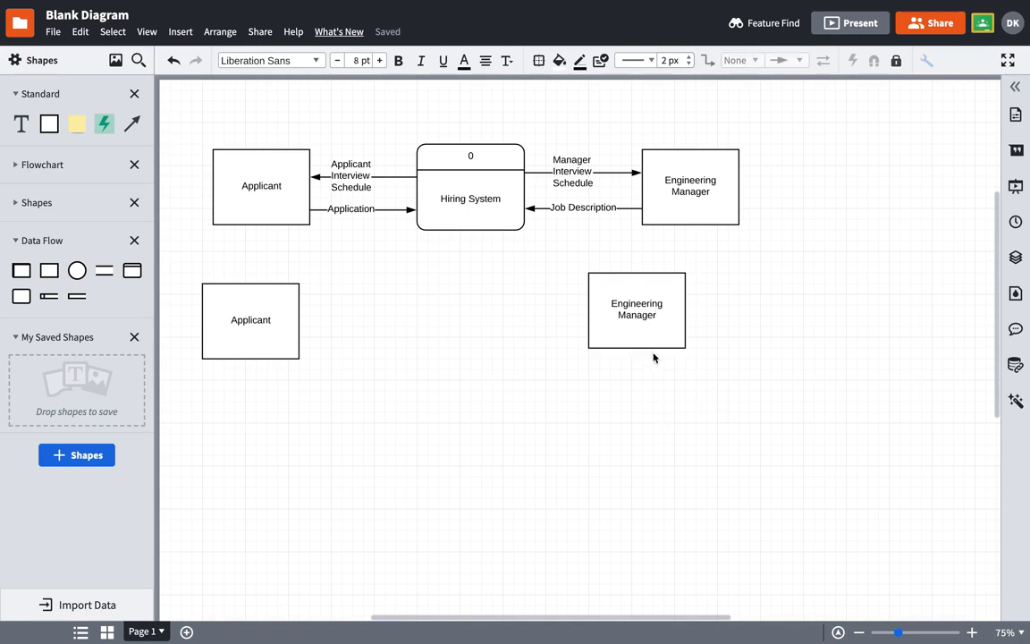
Place a process labelled 'Create Job Opening' between the lower Applicant and Engineering Manager.
mouse_move(629, 315)
mouse_down()
mouse_move(624, 326)
mouse_move(686, 319)
mouse_up()
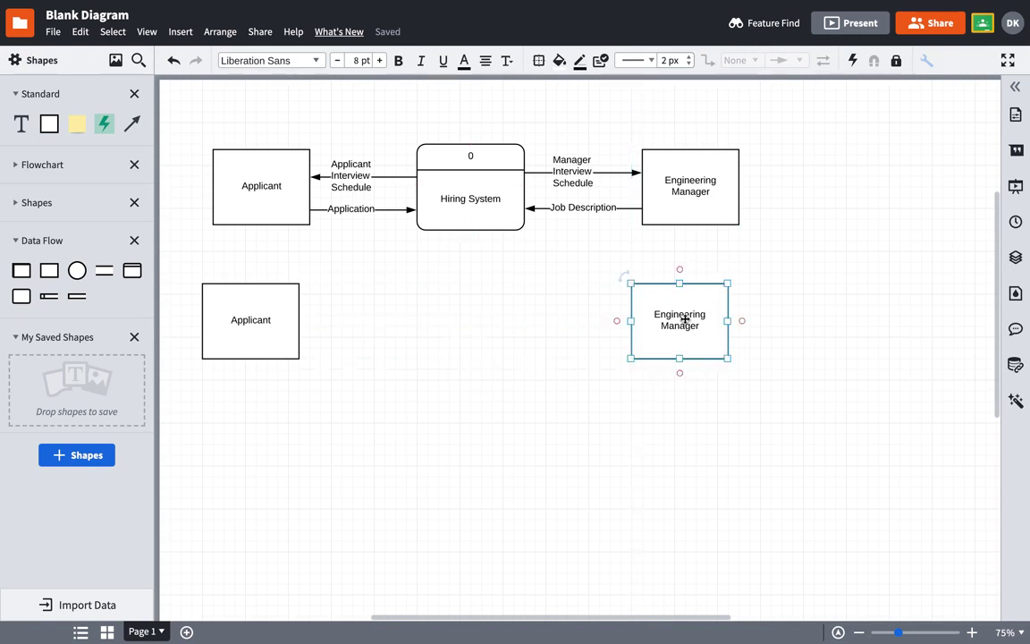
mouse_move(132, 270)
mouse_down()
mouse_move(313, 324)
mouse_move(577, 327)
mouse_move(553, 318)
mouse_up()
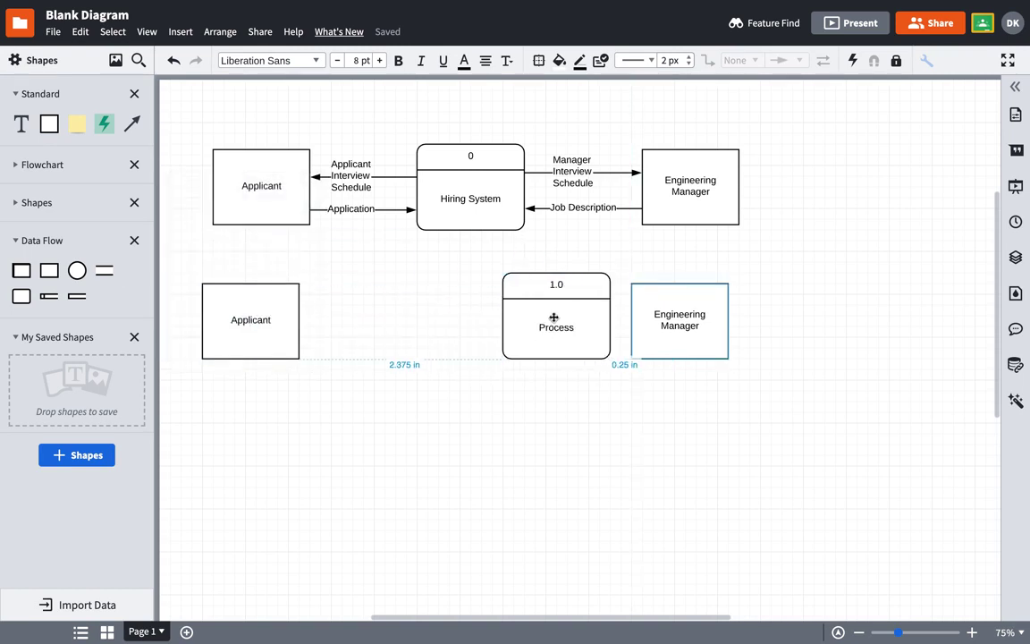
drag(552, 318, 532, 318)
click(523, 328)
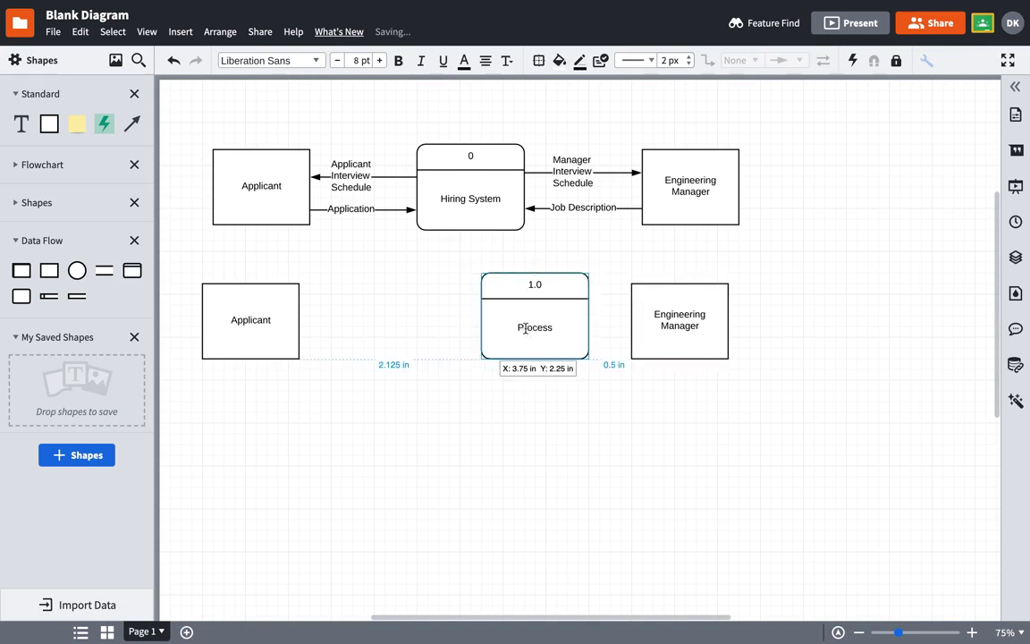
text(Create)
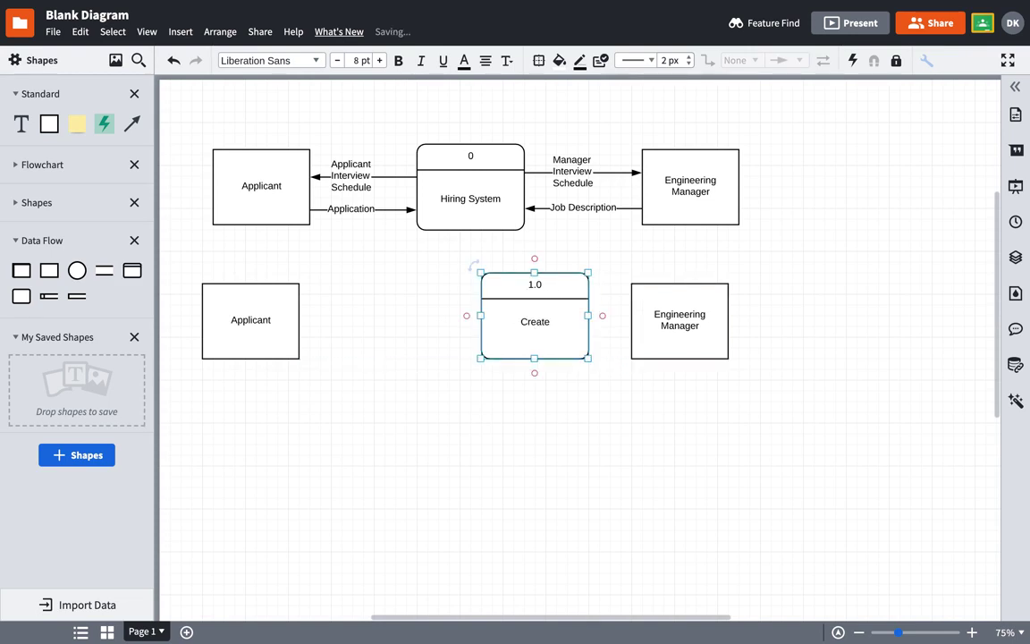
key(Return)
text(Job O)
text(pening)
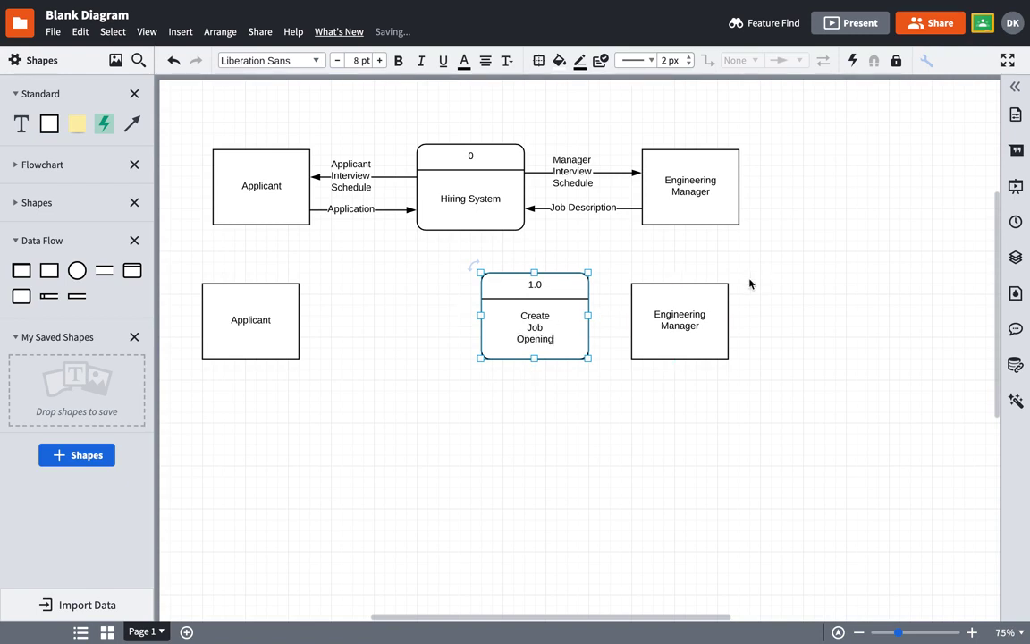
click(685, 305)
drag(685, 305, 739, 305)
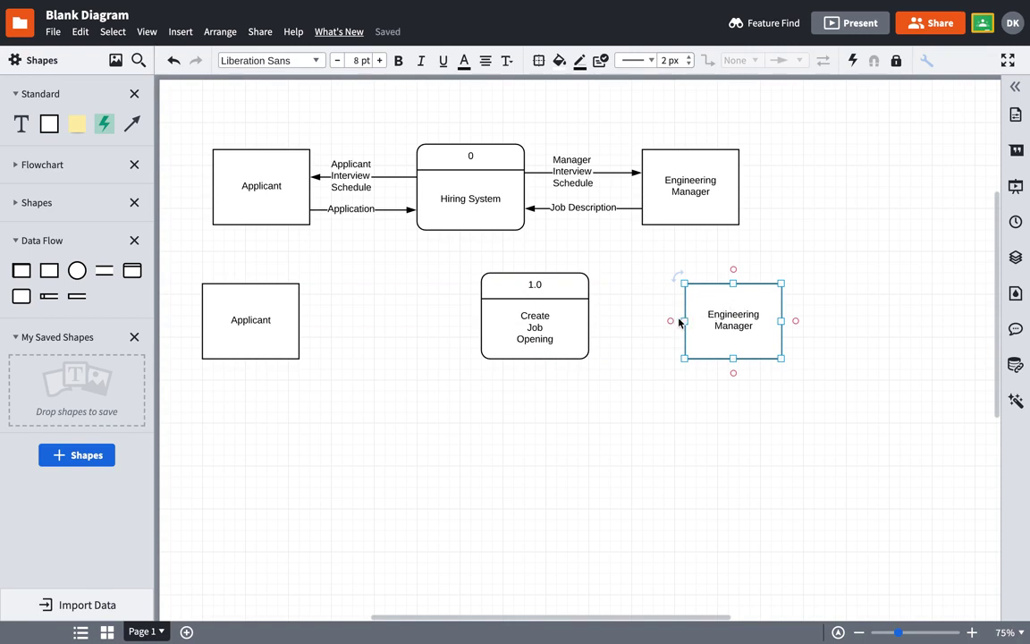
Draw a 'Job Description' flow from the lower Engineering Manager into Create Job Opening.
drag(671, 320, 576, 320)
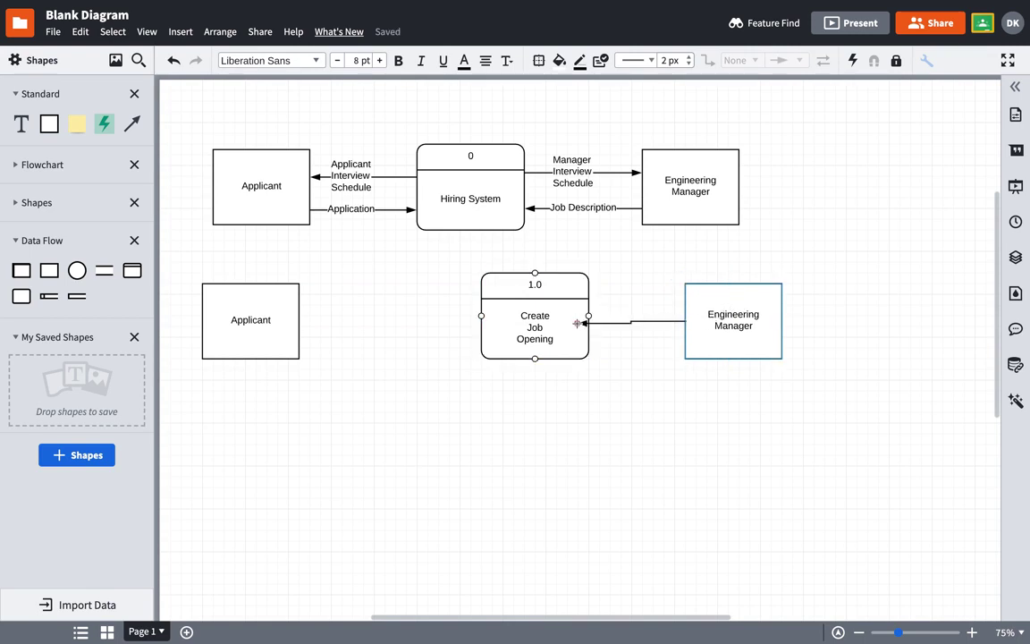
click(610, 320)
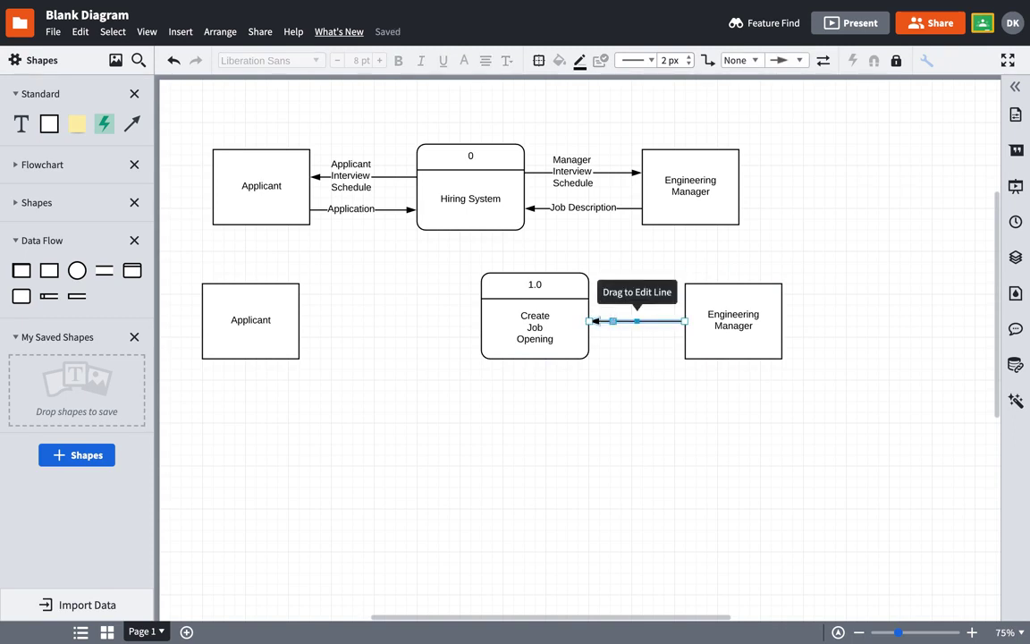
double_click(628, 321)
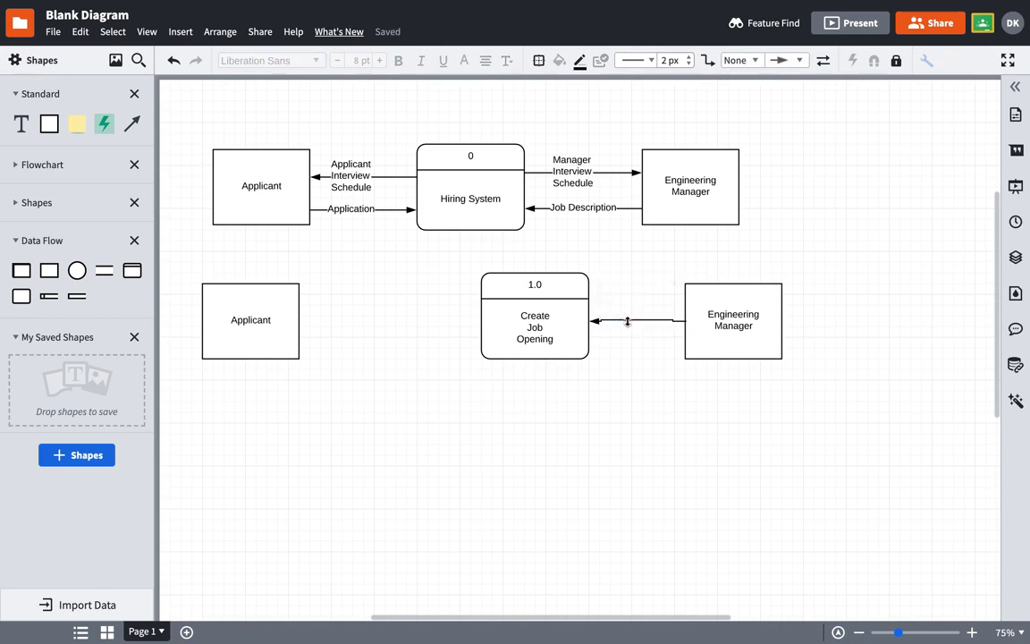
text(Job Descrip)
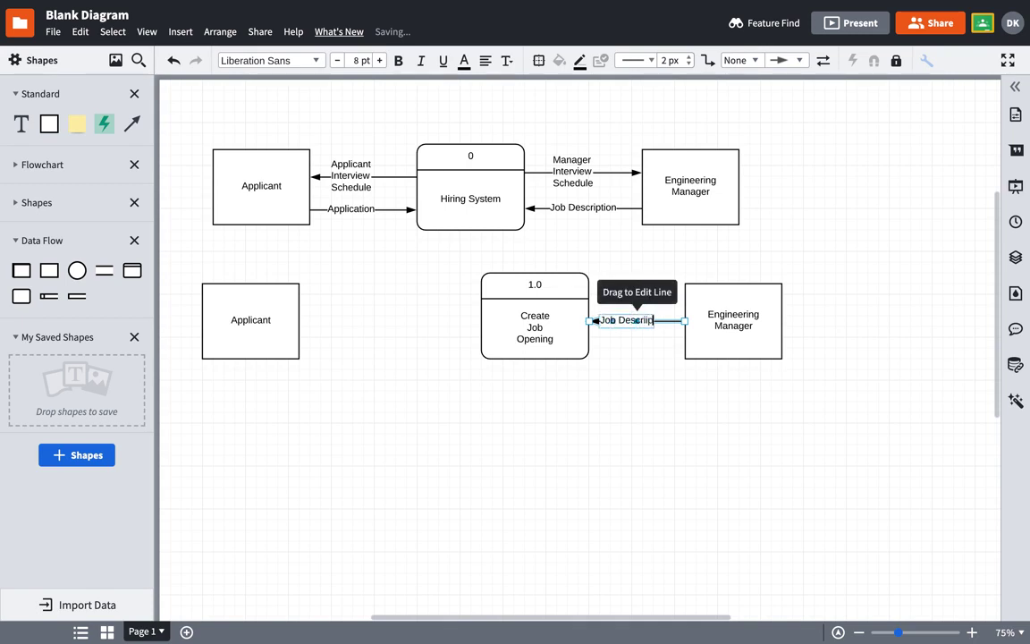
text(tion)
key(Escape)
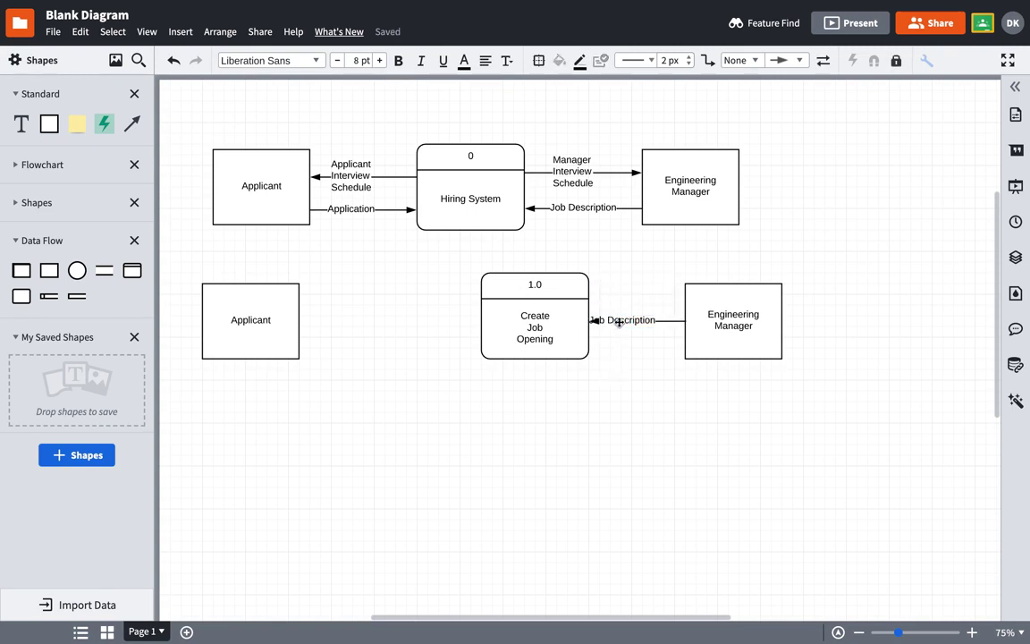
key(Escape)
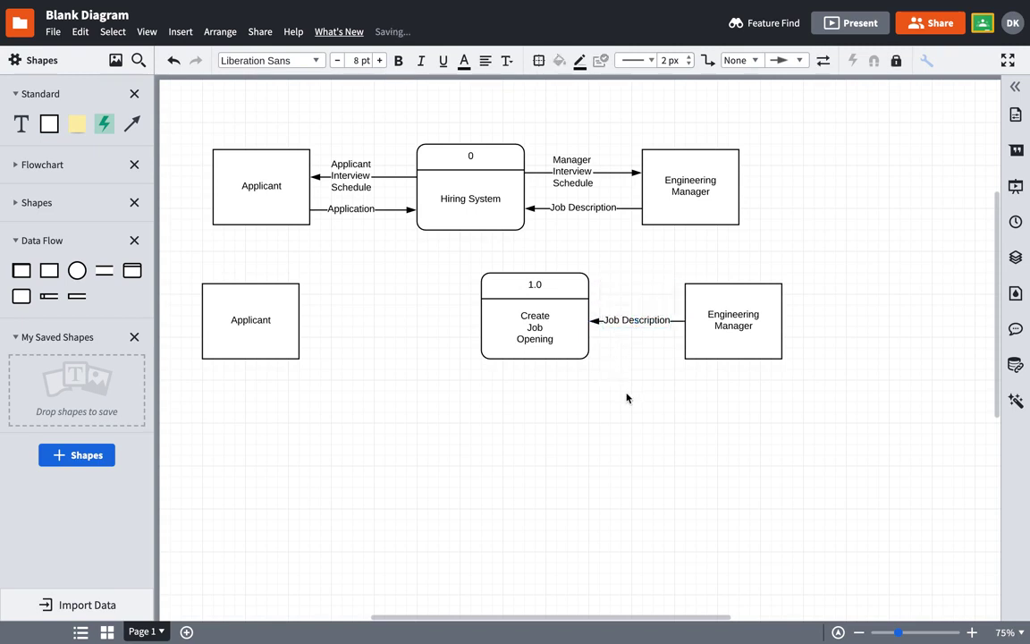
click(627, 398)
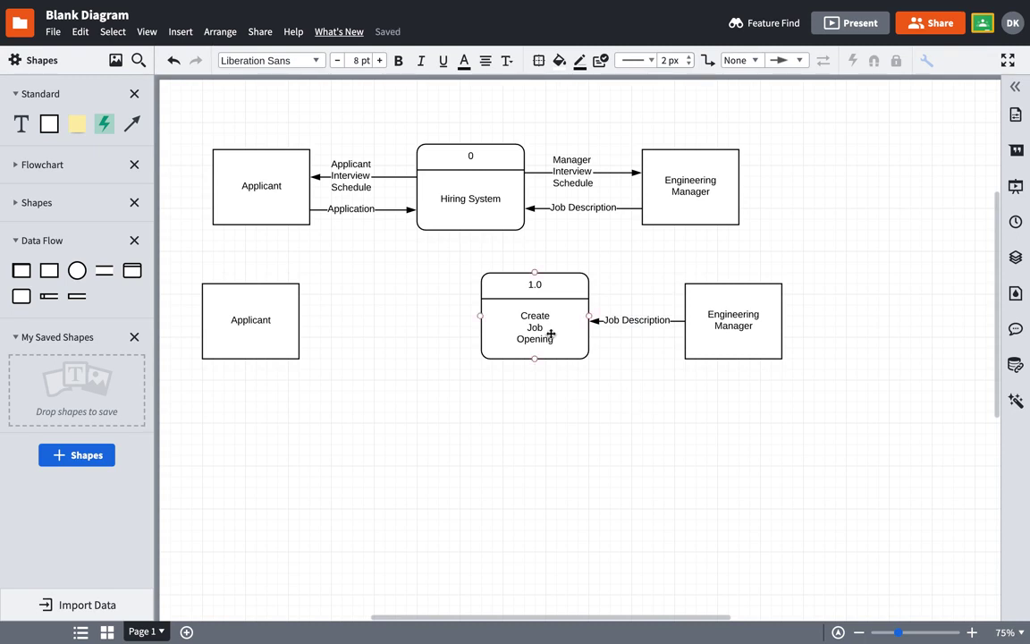
mouse_move(48, 296)
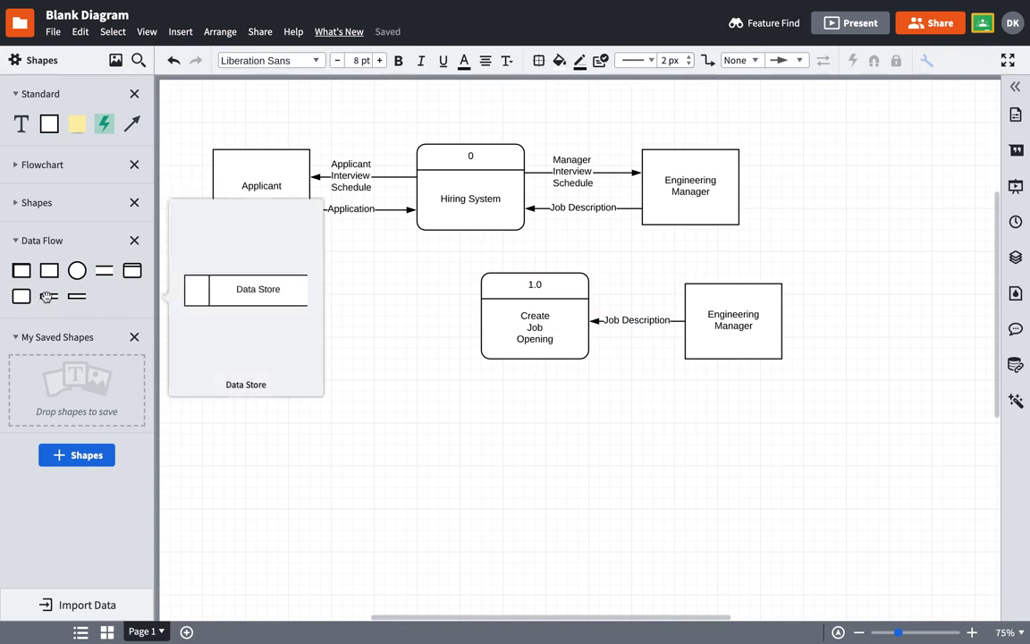
Place a data store named Job DB under Create Job Opening, connected by a flow.
drag(47, 297, 544, 427)
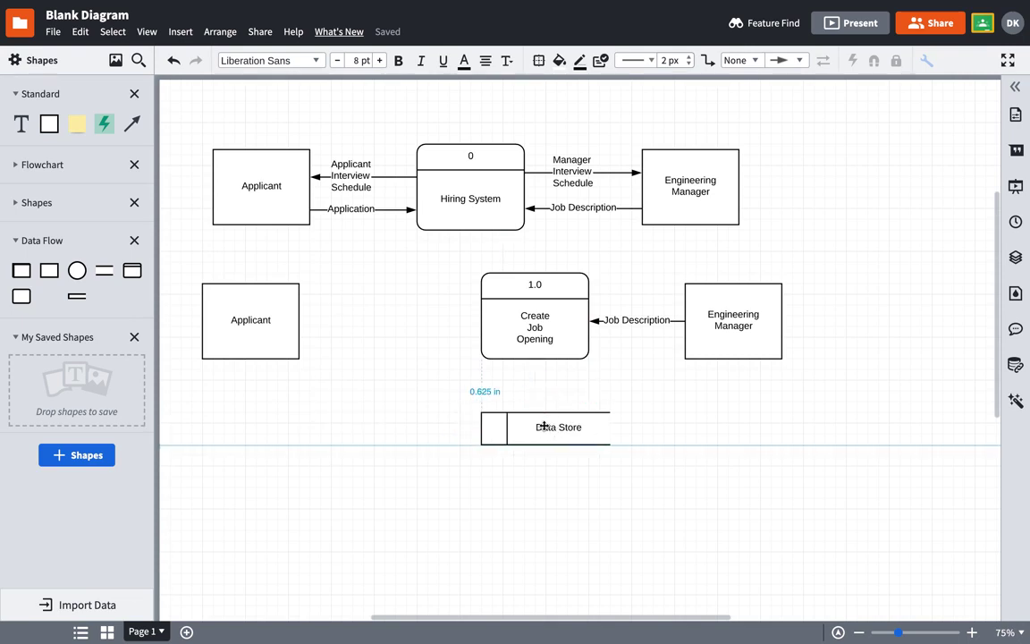
drag(545, 427, 534, 427)
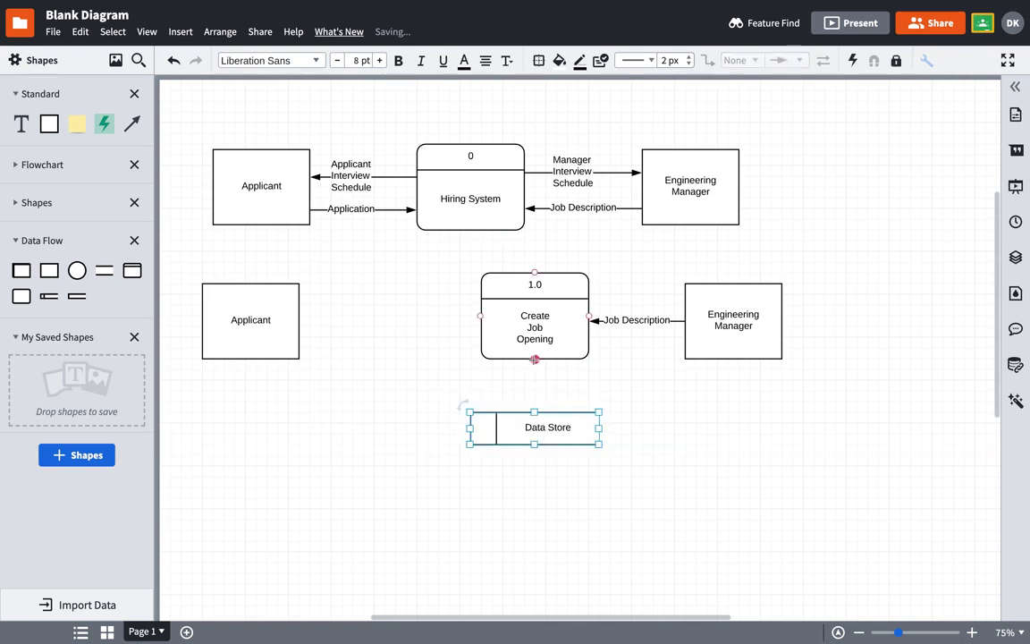
drag(534, 359, 536, 425)
double_click(536, 426)
text(Job DB)
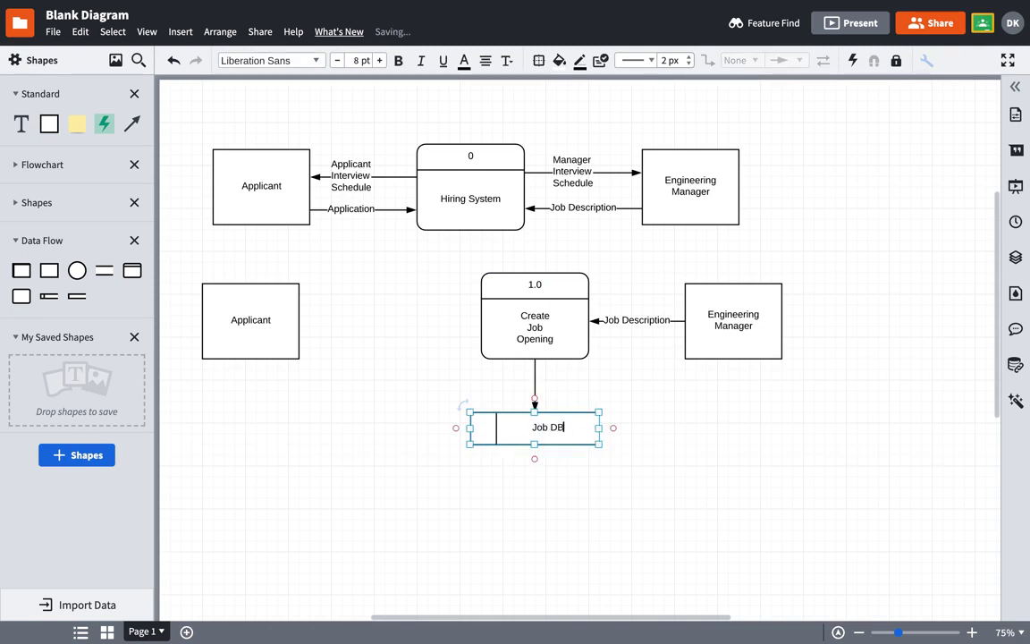
key(Escape)
click(636, 443)
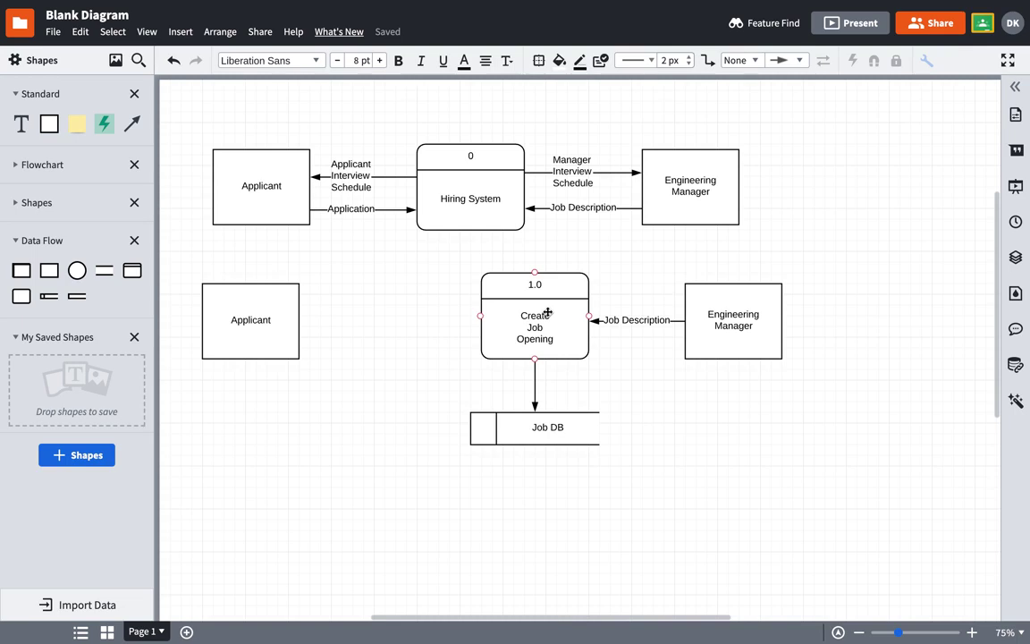
Add a new process shape and renumber it 2.0.
mouse_move(132, 270)
mouse_down()
mouse_move(329, 291)
mouse_move(409, 318)
mouse_up()
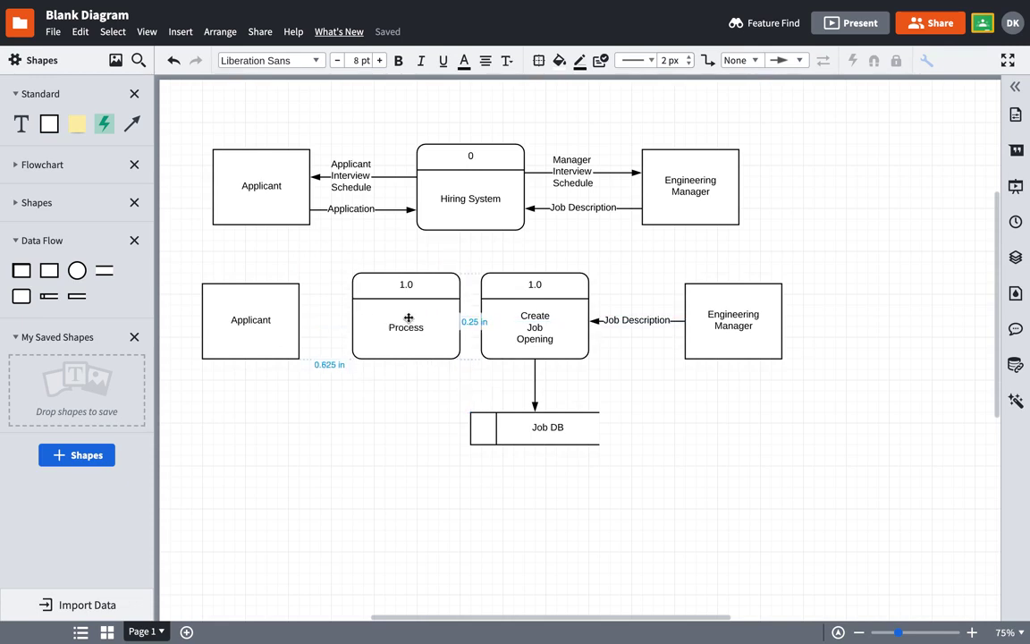
double_click(407, 284)
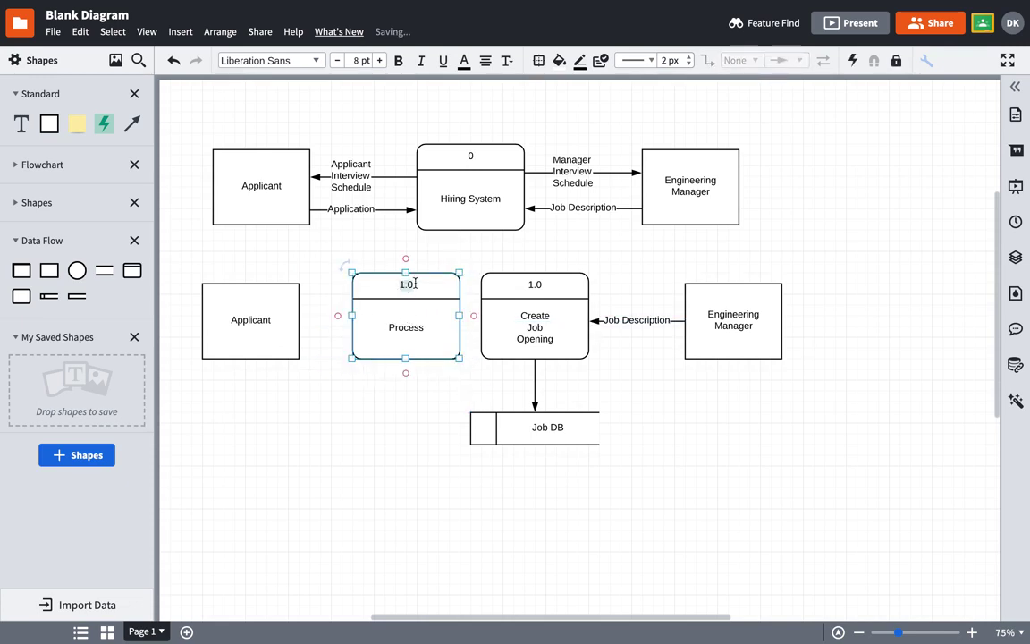
key(BackSpace)
text(0)
click(371, 407)
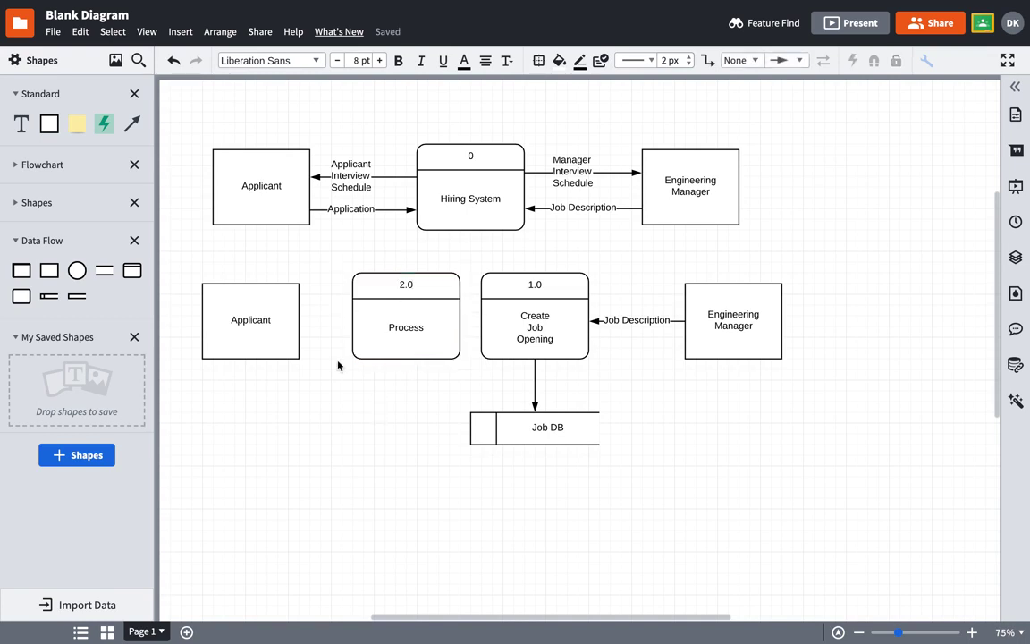
Connect the lower Applicant to process 2.0 with a flow labelled Application.
drag(299, 320, 353, 320)
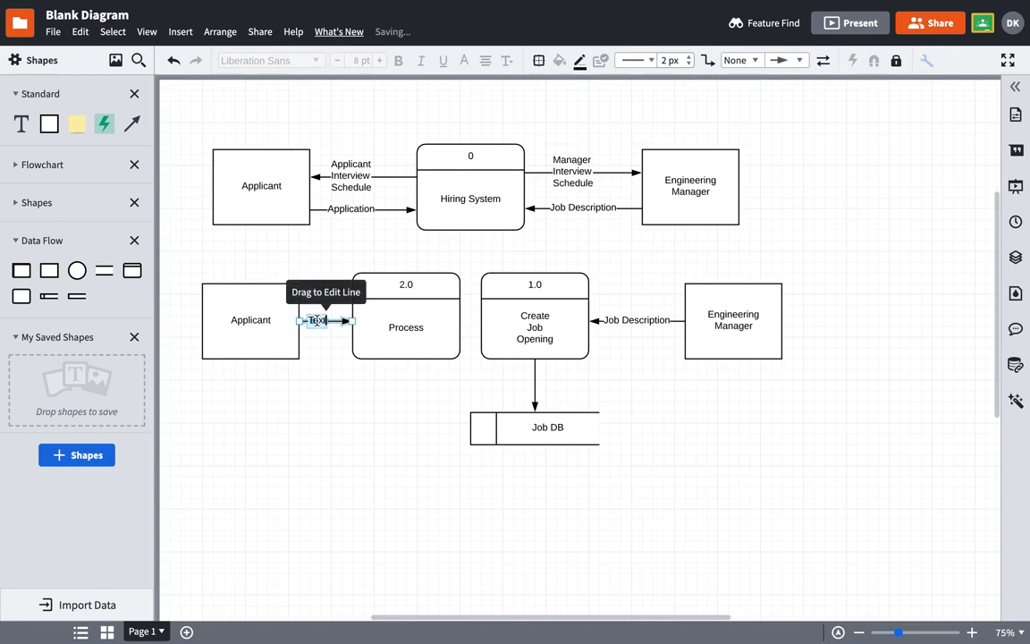
double_click(317, 320)
text(Application)
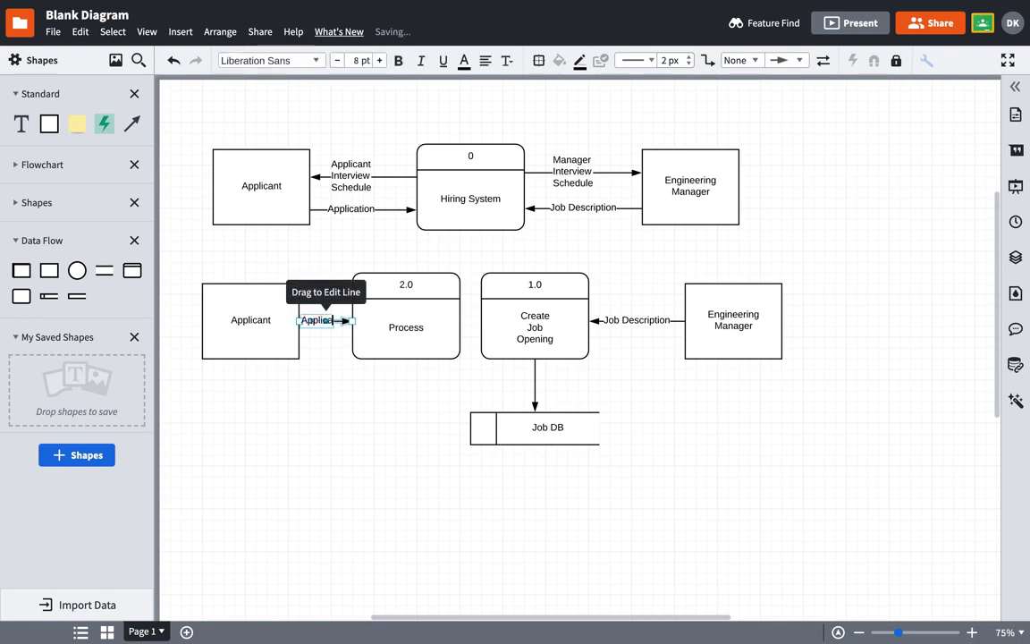
click(555, 394)
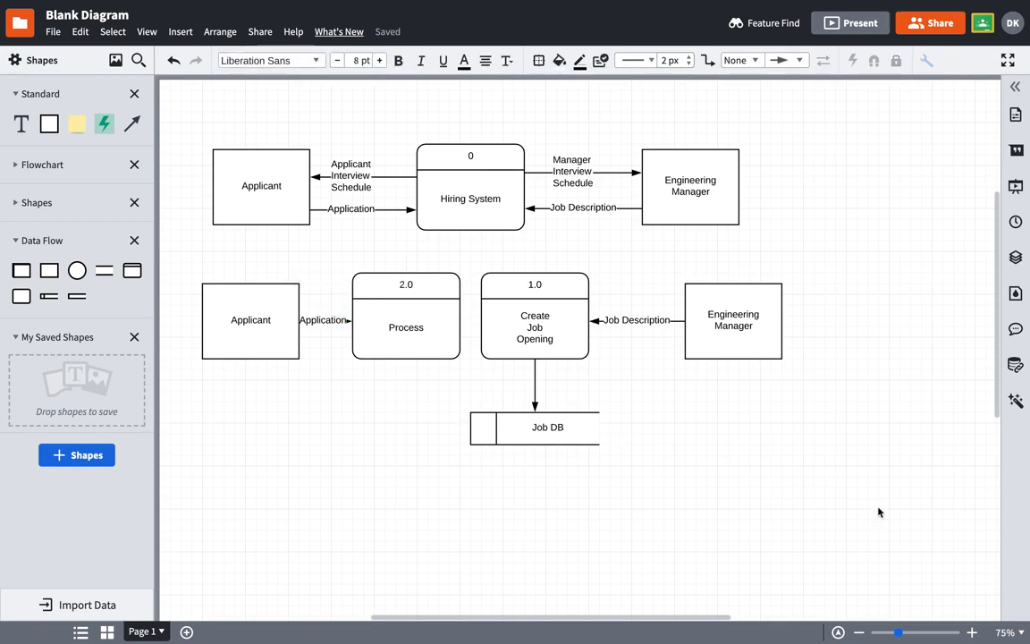
drag(878, 506, 470, 267)
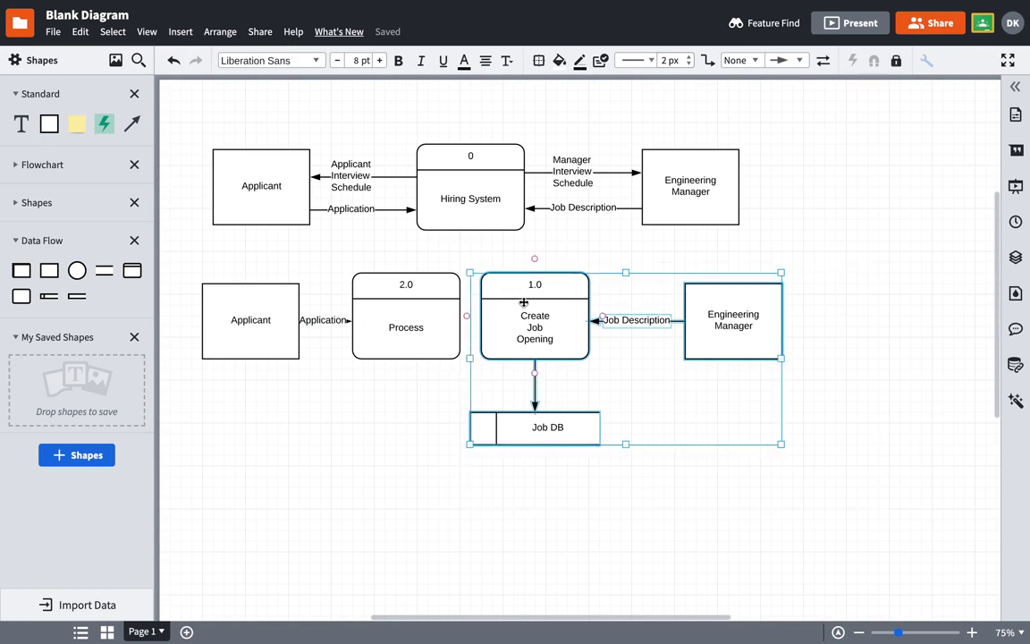
Shift the Create Job Opening group right and nudge process 2.0 right to widen the gap.
drag(525, 306, 590, 306)
drag(414, 313, 447, 313)
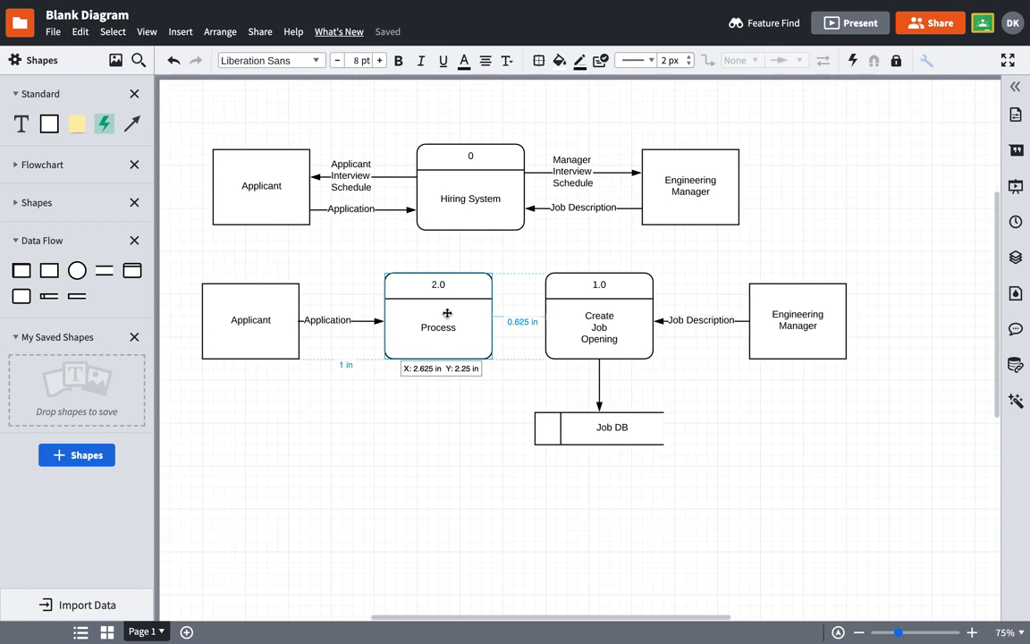
drag(447, 313, 447, 313)
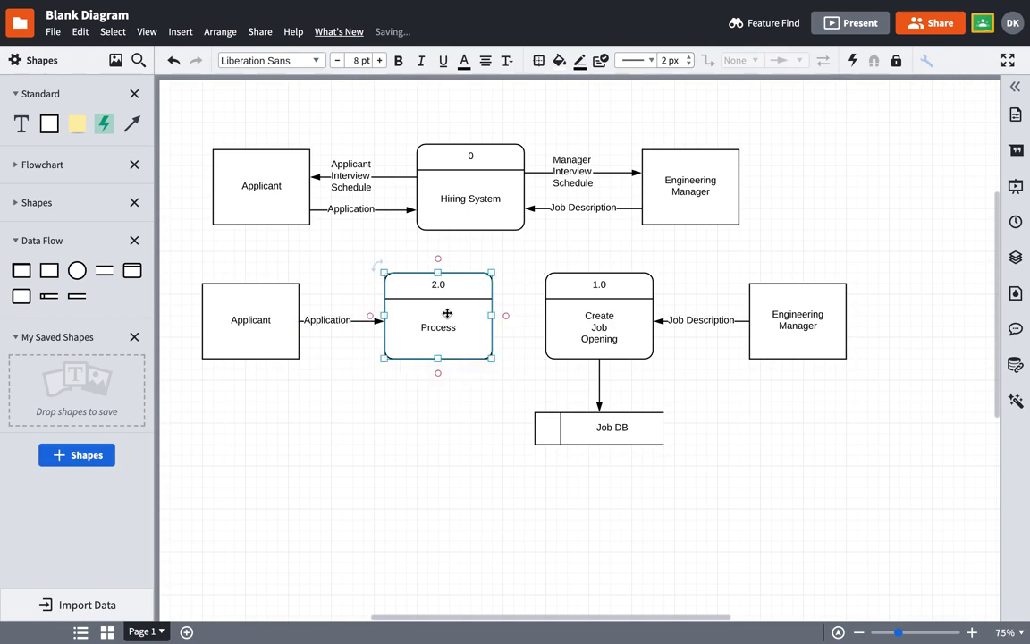
click(367, 379)
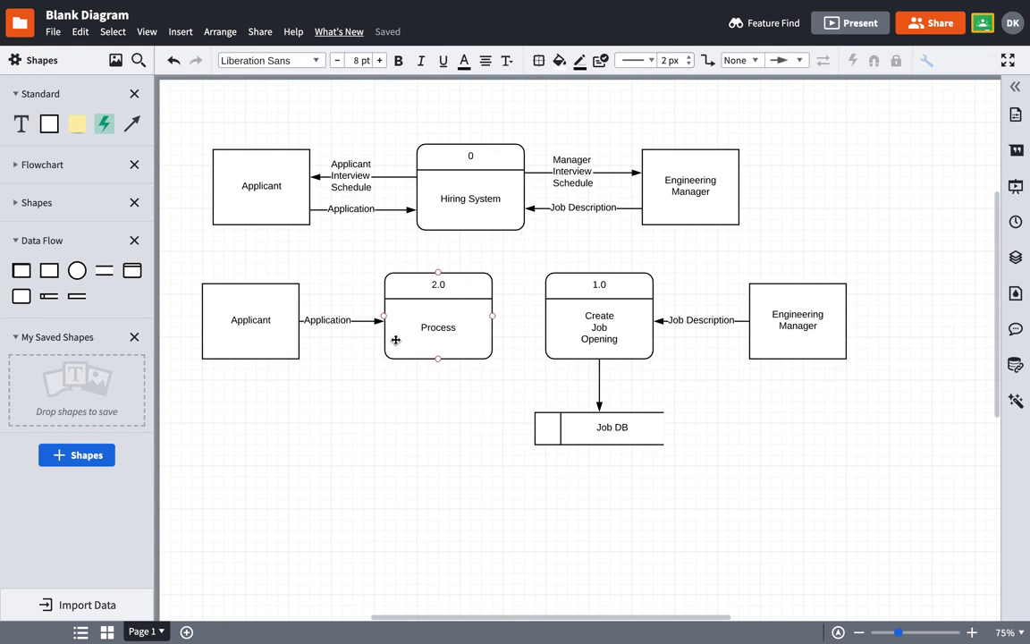
Label process 2.0 'Receive Application' over two lines.
double_click(444, 327)
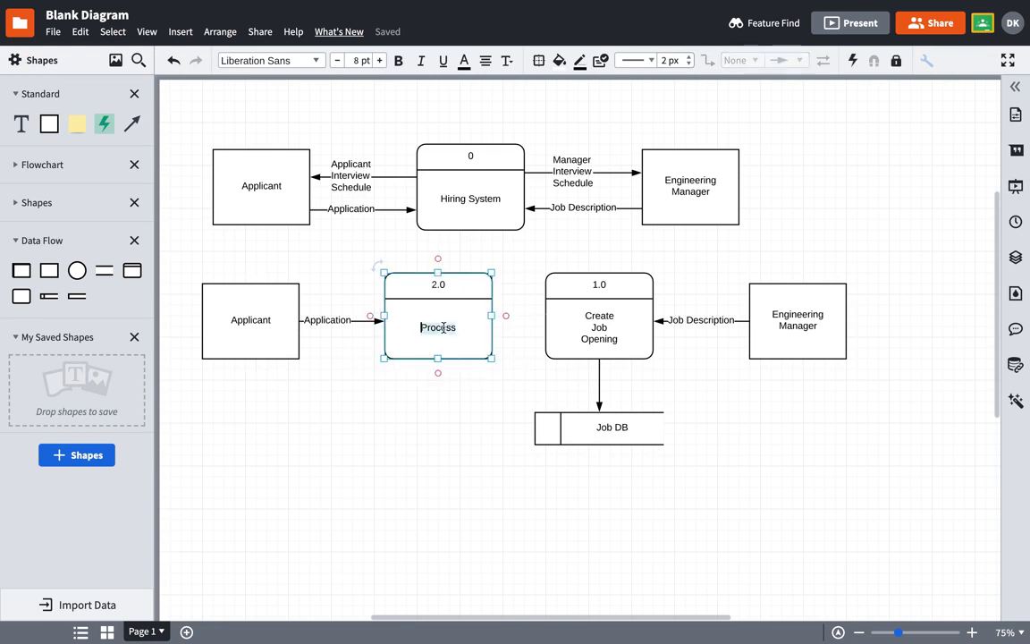
text(Reci)
key(BackSpace)
key(BackSpace)
text(ce)
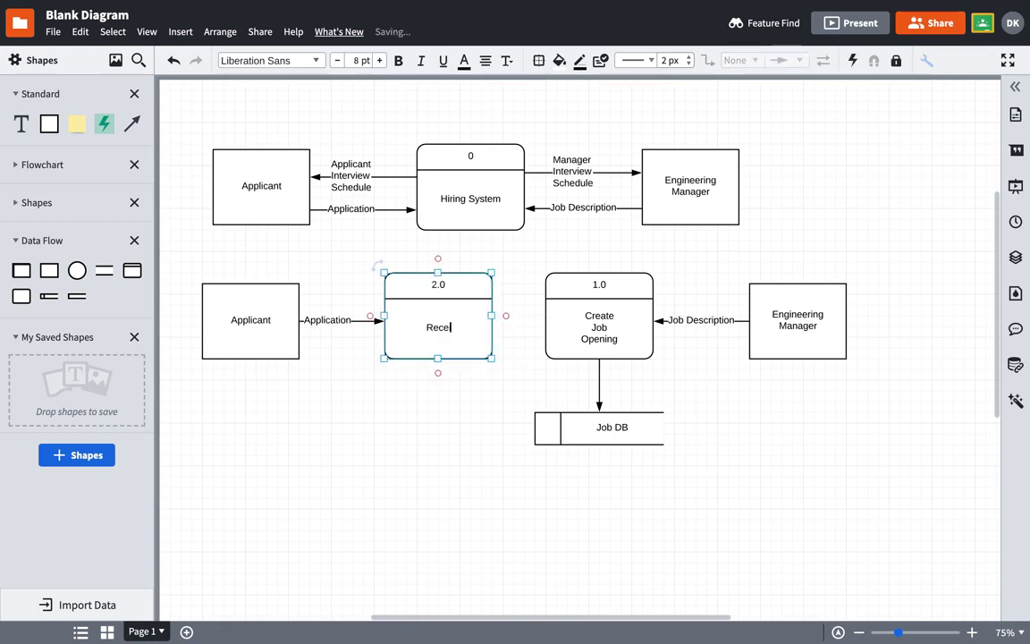
text(ive)
key(Return)
text(Application)
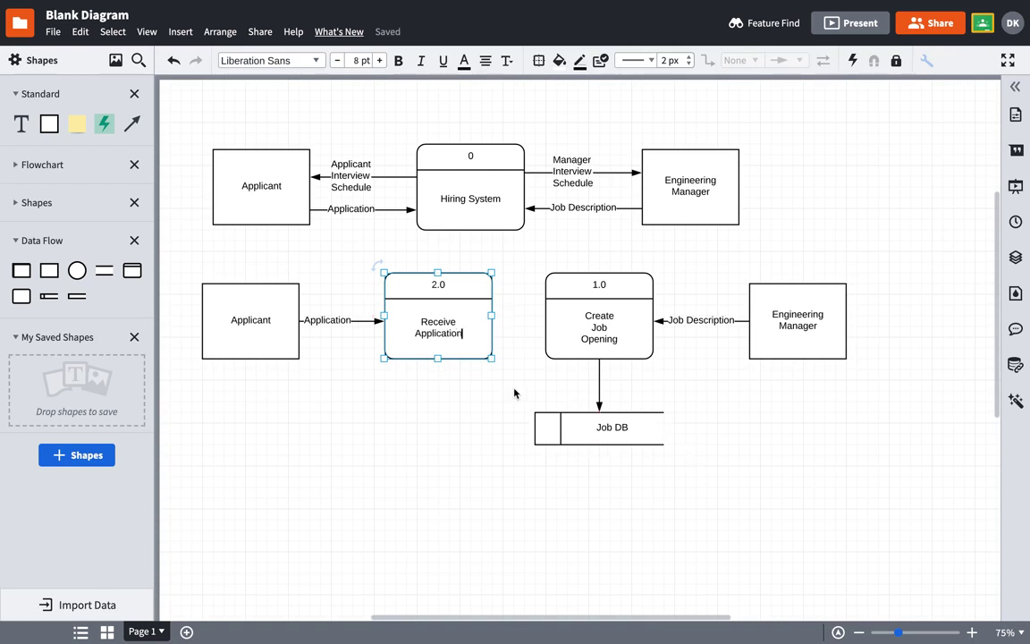
Place a data store under Receive Application, fed by a flow labelled Received Application.
drag(49, 296, 426, 426)
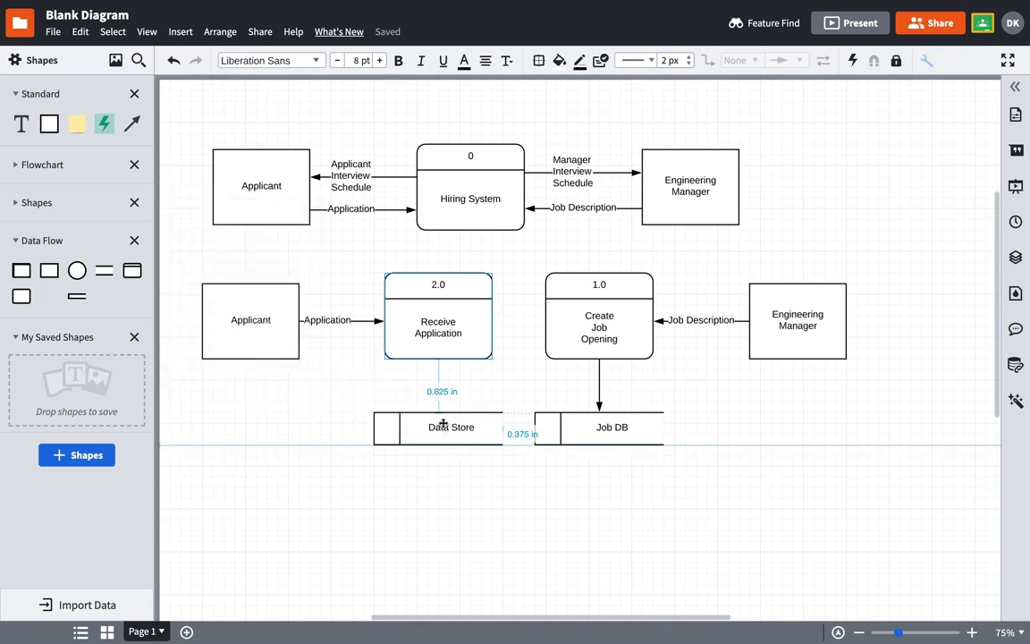
drag(426, 427, 447, 438)
drag(438, 361, 438, 420)
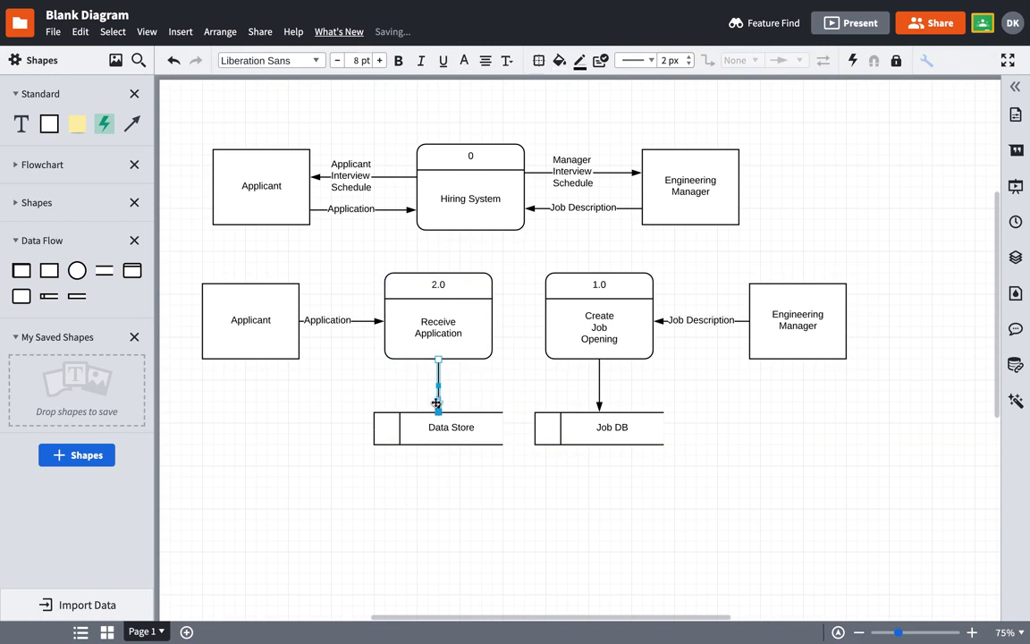
double_click(437, 386)
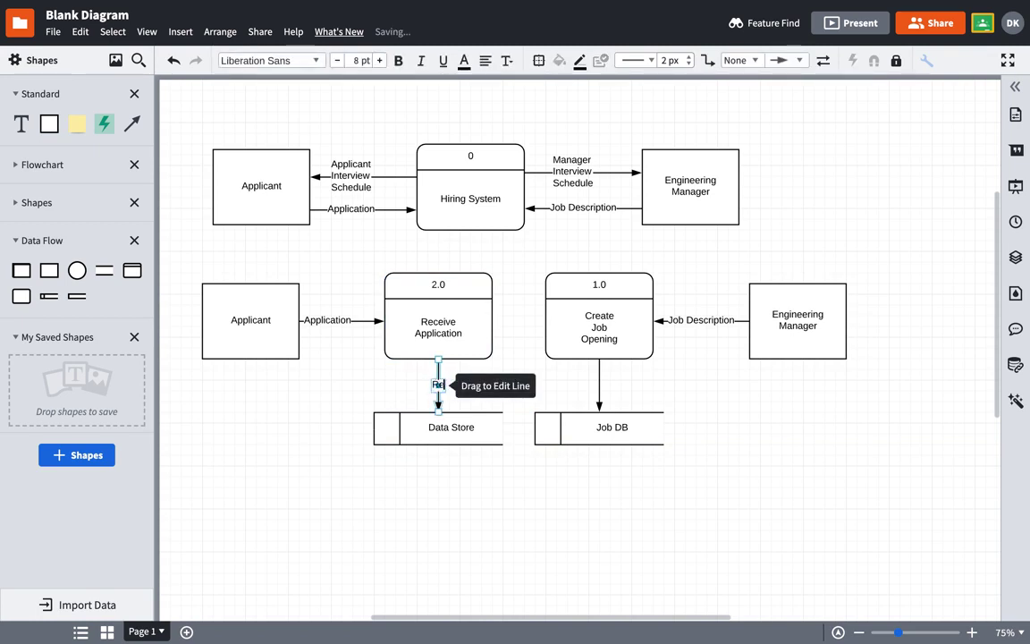
text(Received A)
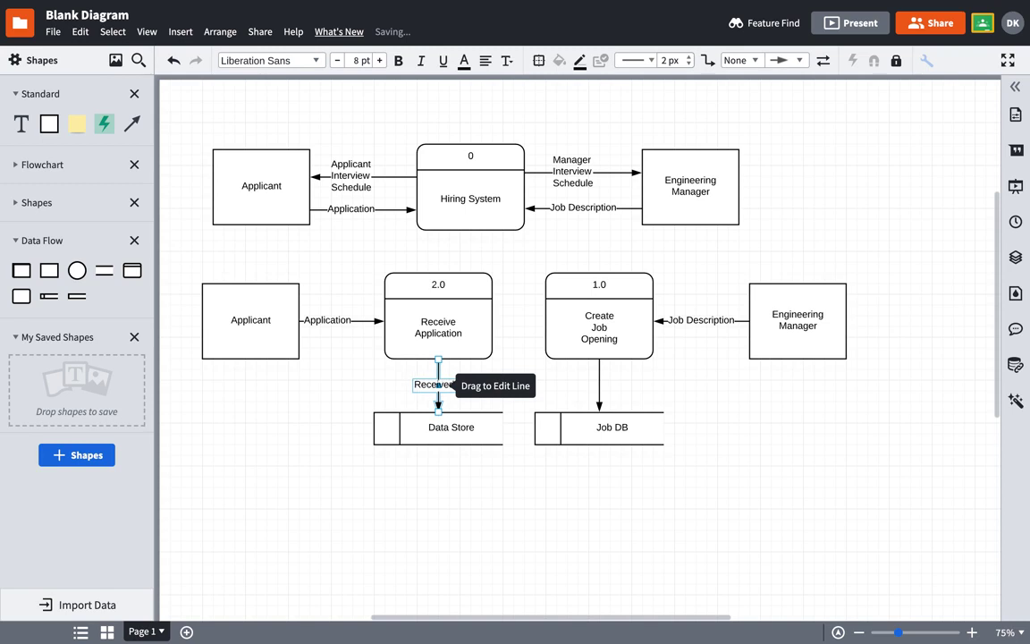
text(pplication)
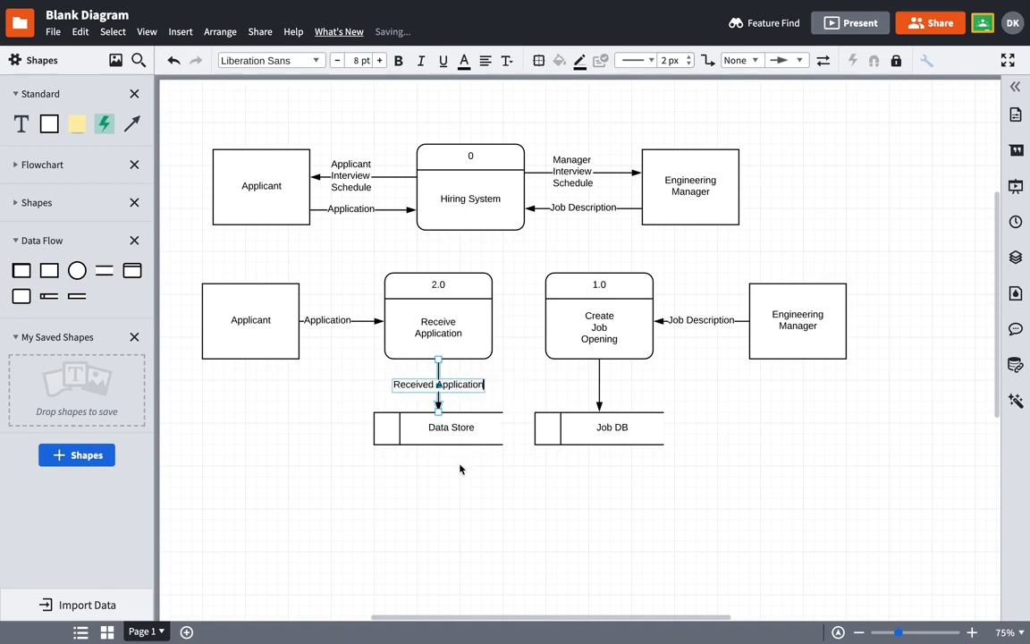
click(460, 470)
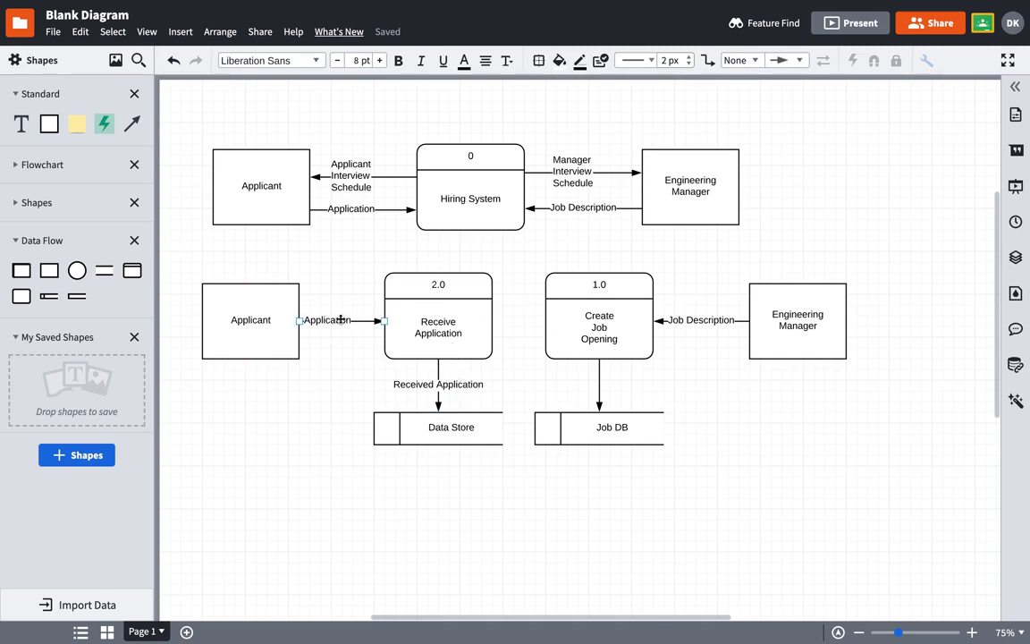
click(327, 321)
Label the Create Job Opening to Job DB flow 'Formatted Job Description'.
double_click(600, 376)
text(Jo)
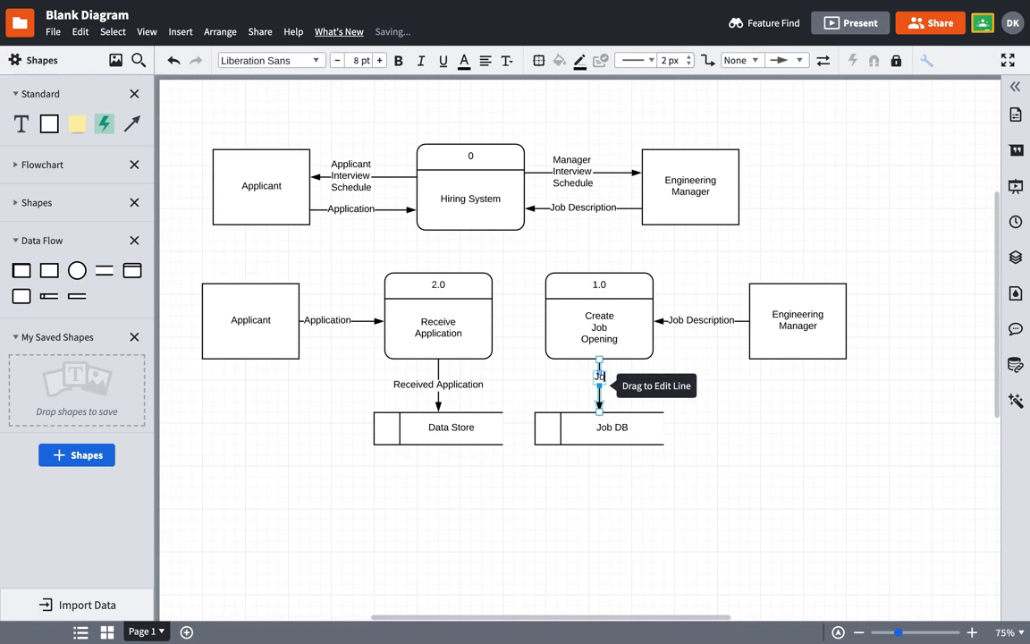
text(b Desc)
text(ription)
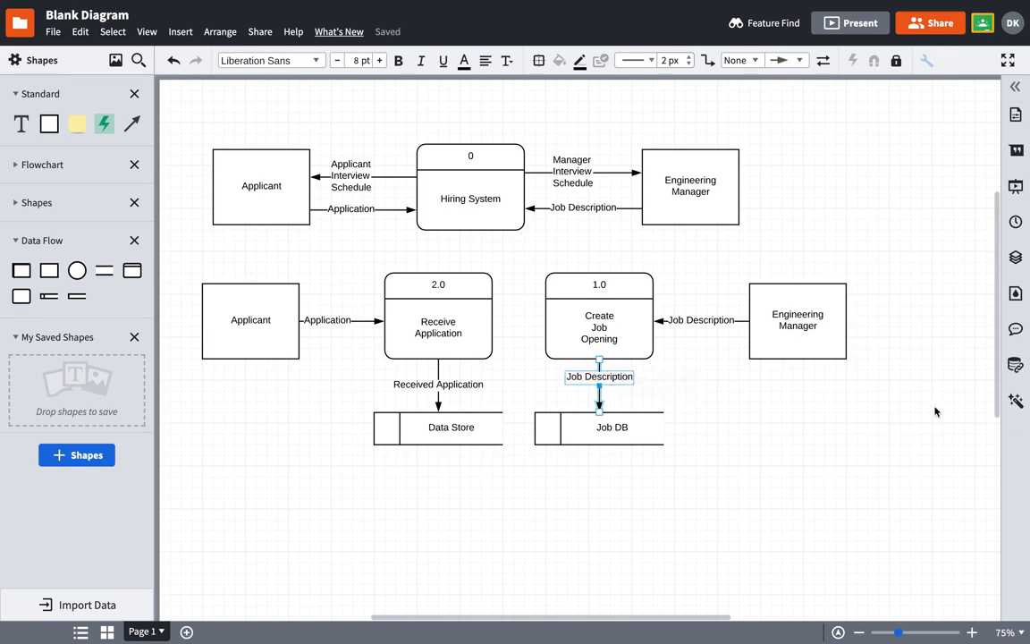
key(Home)
text(Formatted)
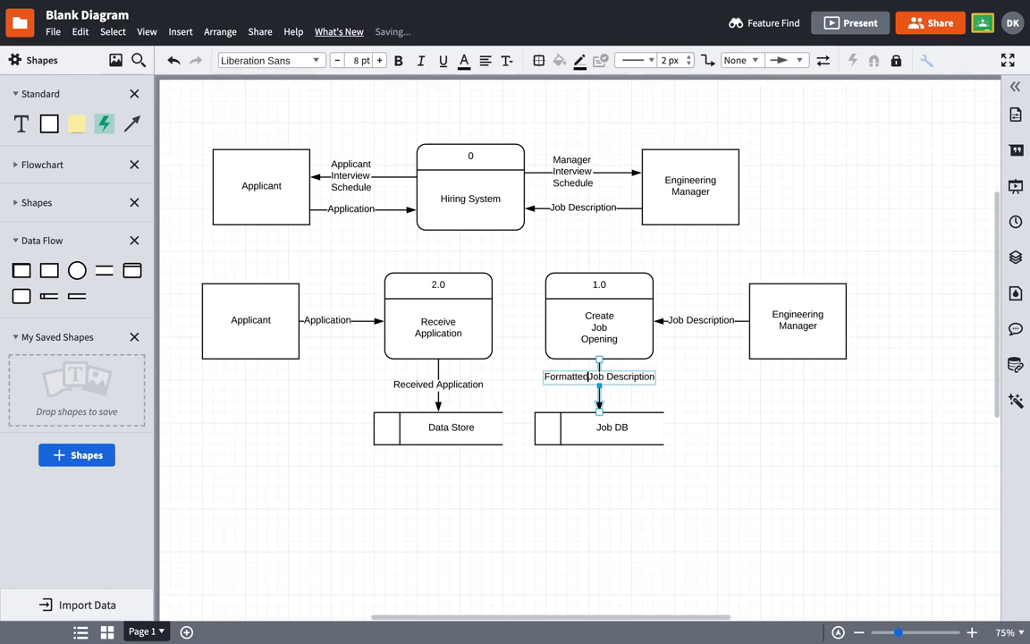
click(715, 384)
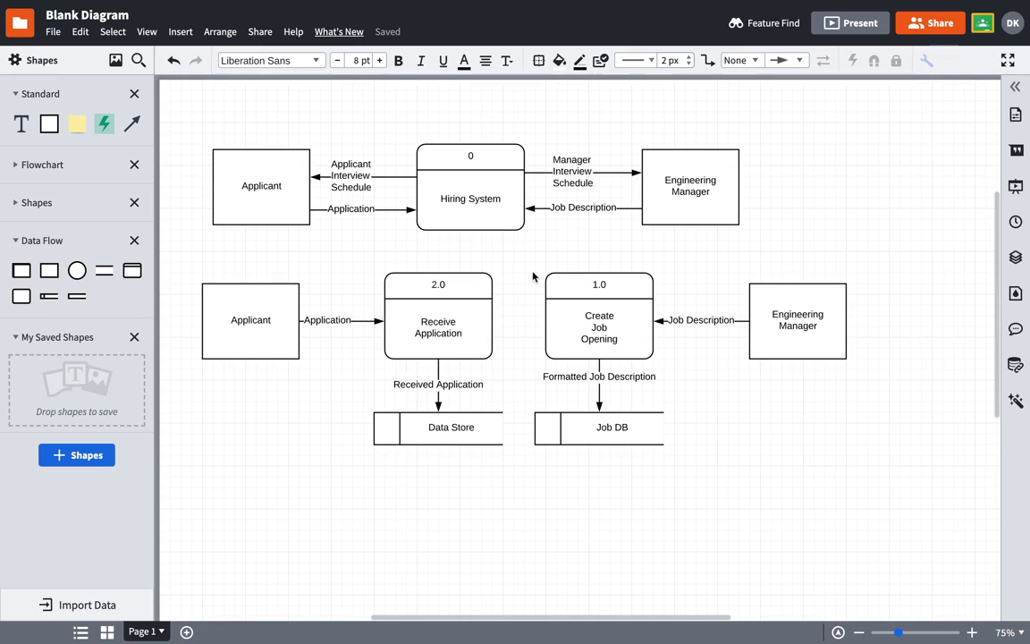
drag(133, 270, 522, 515)
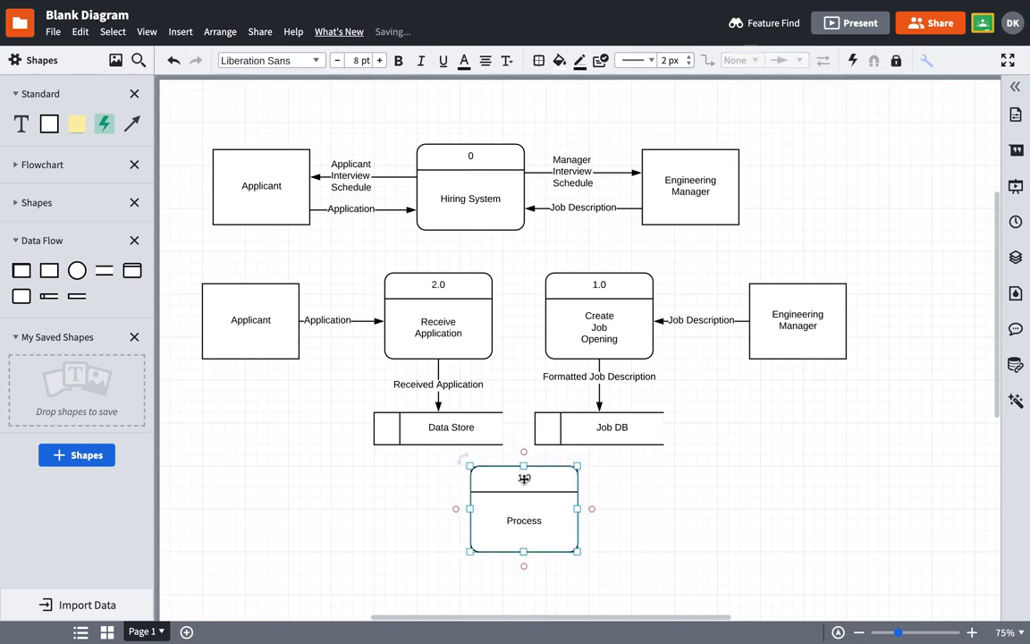
Number the new process 3.0 and name it 'Schedule Interview'.
double_click(524, 476)
text(3.)
text(0)
click(713, 506)
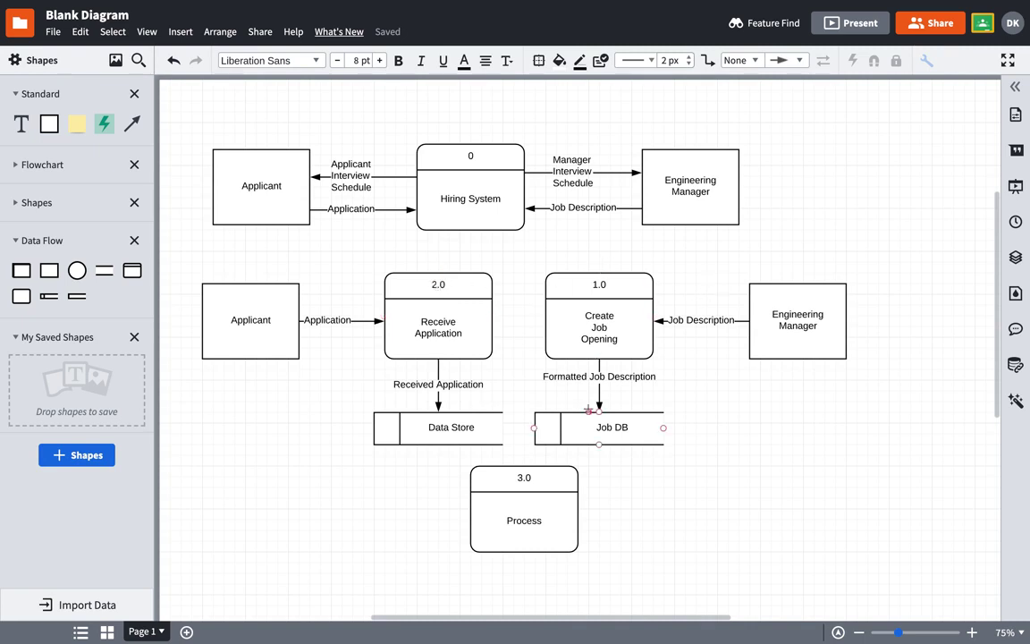
click(519, 517)
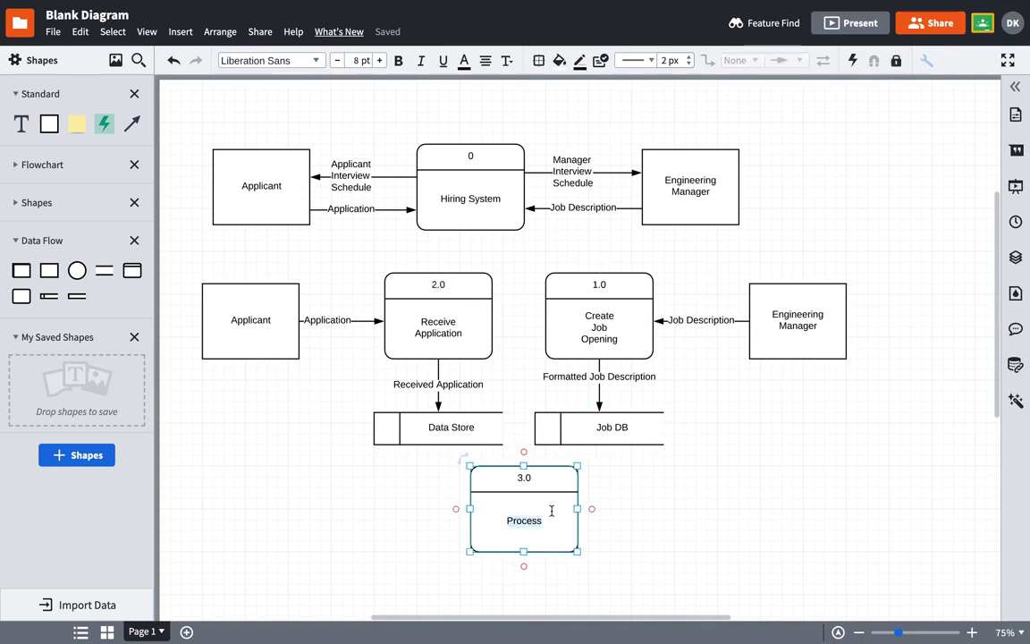
text(Schedule)
key(Tab)
text(3)
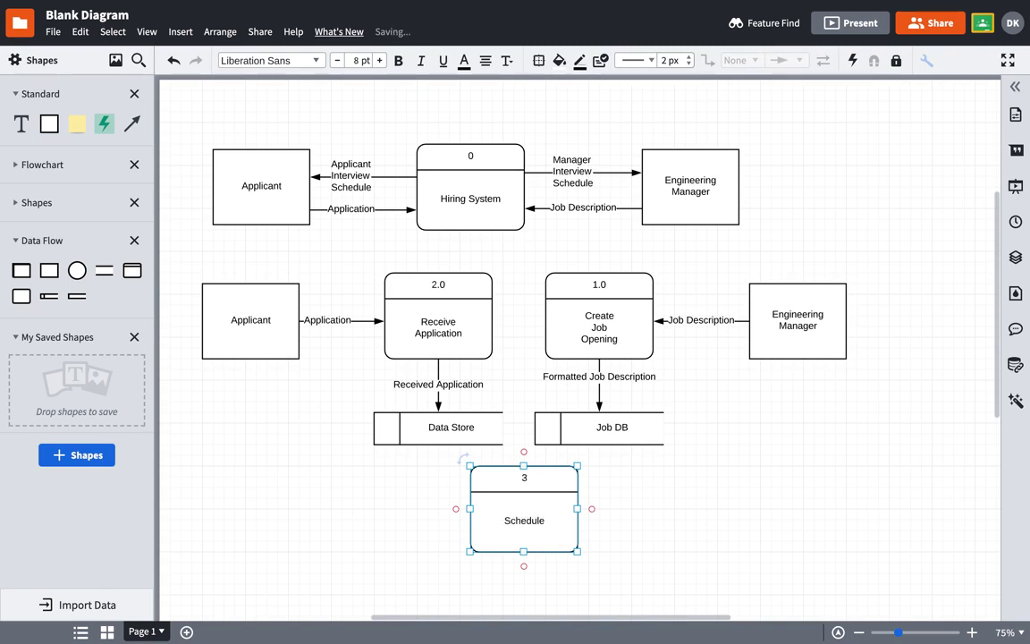
text(.0)
click(547, 519)
text(In)
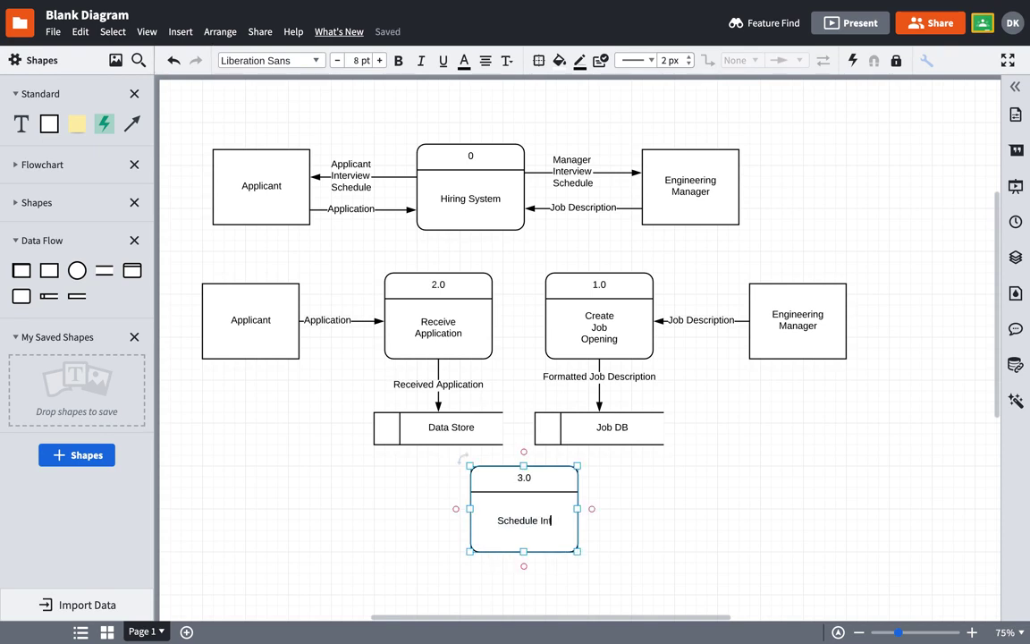
text(terview)
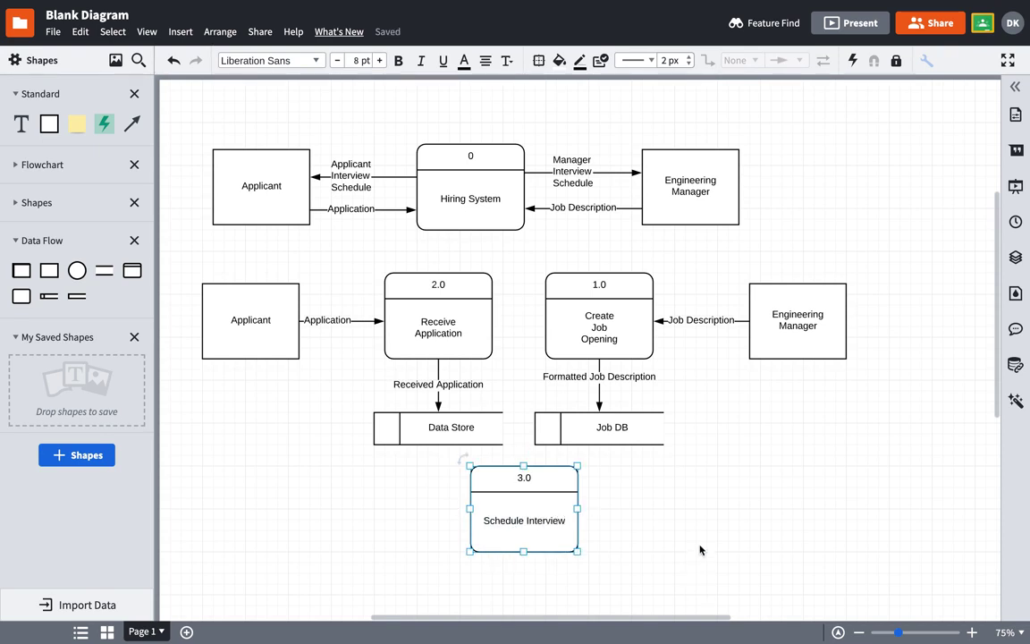
click(696, 541)
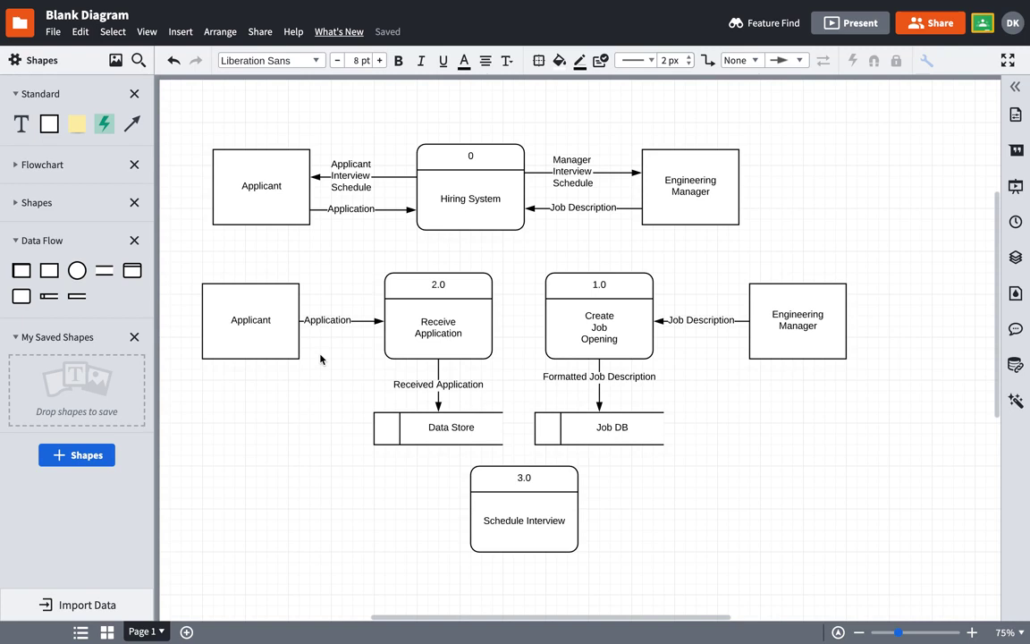
click(440, 398)
Draw a flow from the Data Store's bottom into Schedule Interview's left side, labelled 'Received Application'.
mouse_move(437, 446)
mouse_down()
mouse_move(451, 515)
mouse_move(476, 510)
mouse_up()
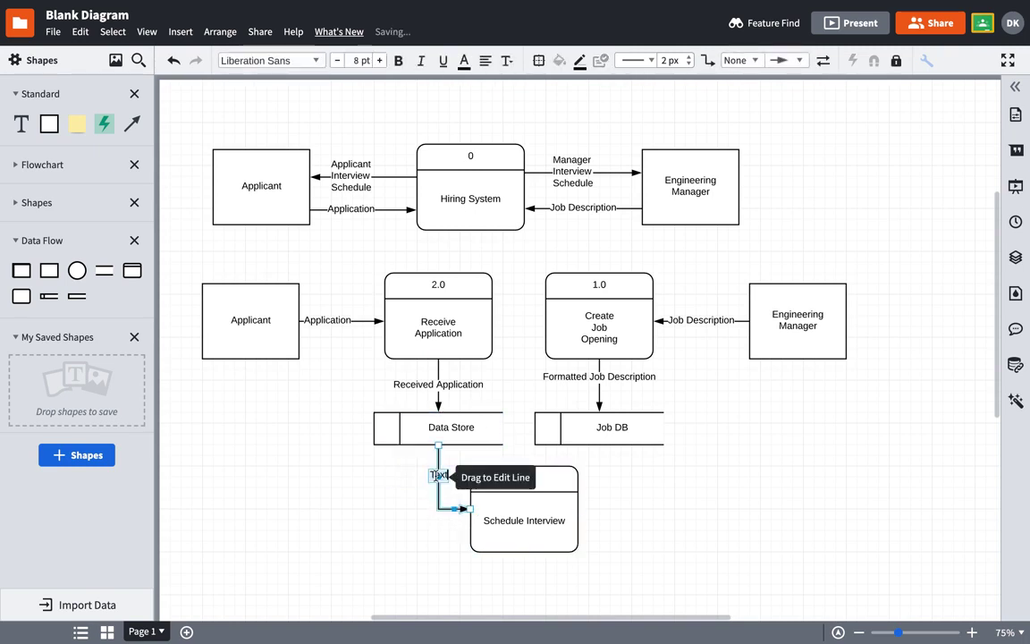
text(Receiv)
text(ed Application)
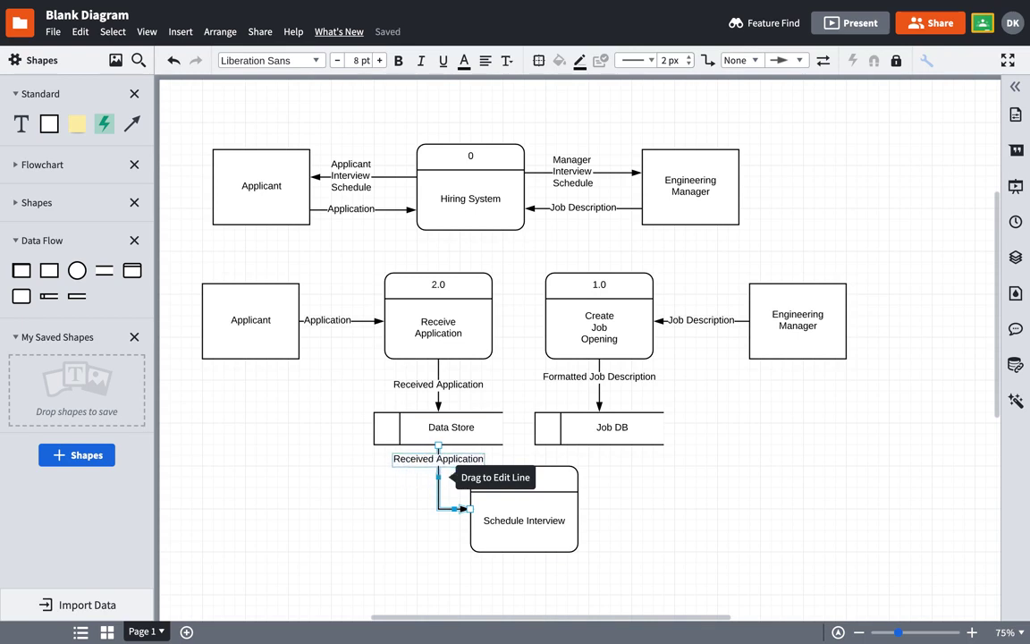
click(399, 524)
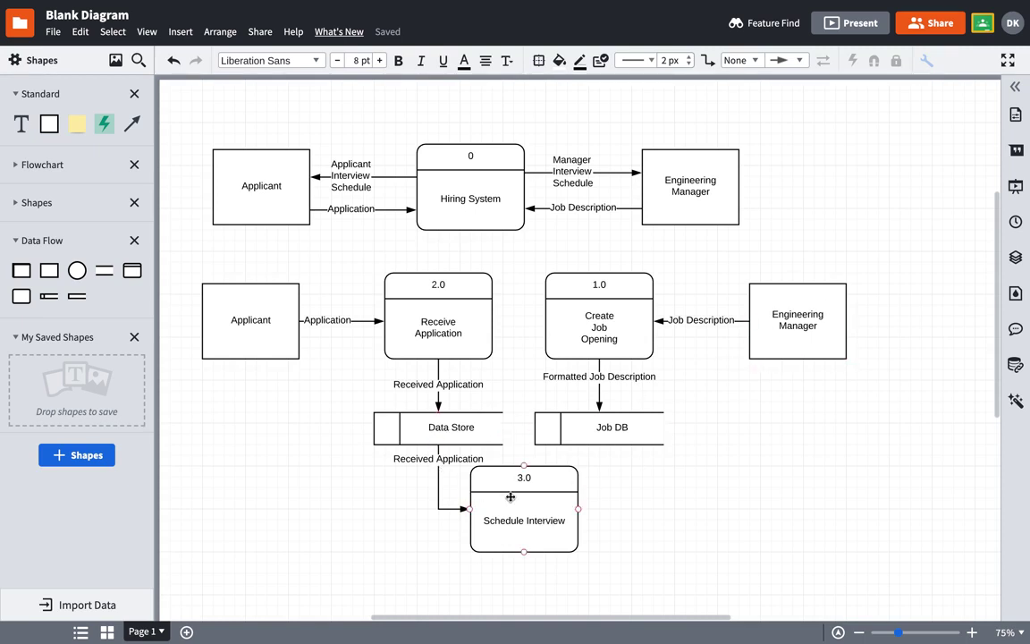
Draw a flow from Schedule Interview's bottom to the lower Applicant, labelled 'Applicant Interview Schedule'.
mouse_move(524, 517)
mouse_move(524, 552)
mouse_down()
mouse_move(418, 580)
mouse_move(240, 343)
mouse_move(250, 336)
mouse_up()
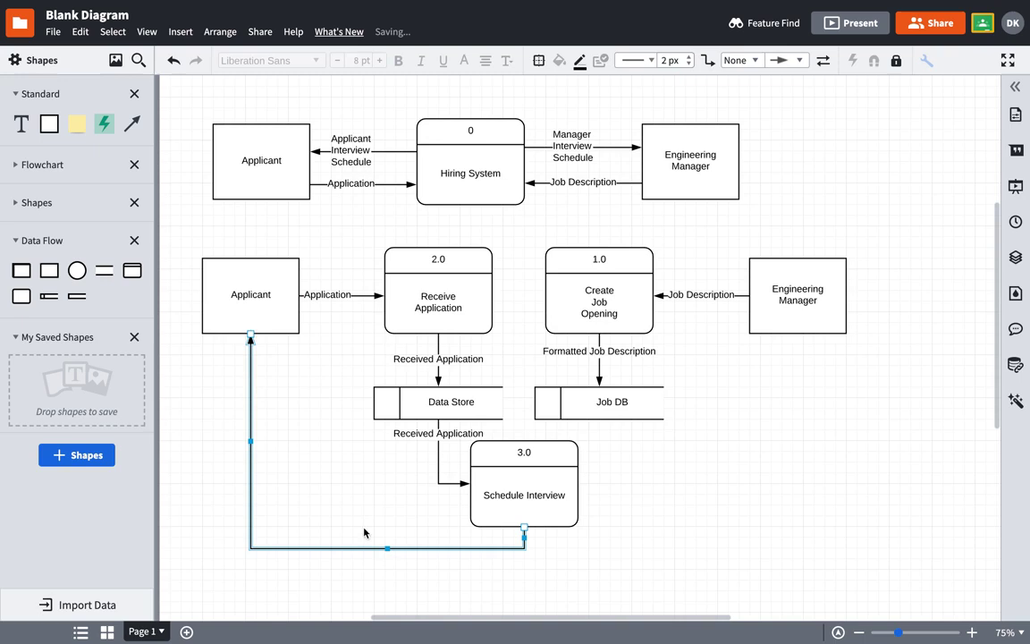
double_click(380, 548)
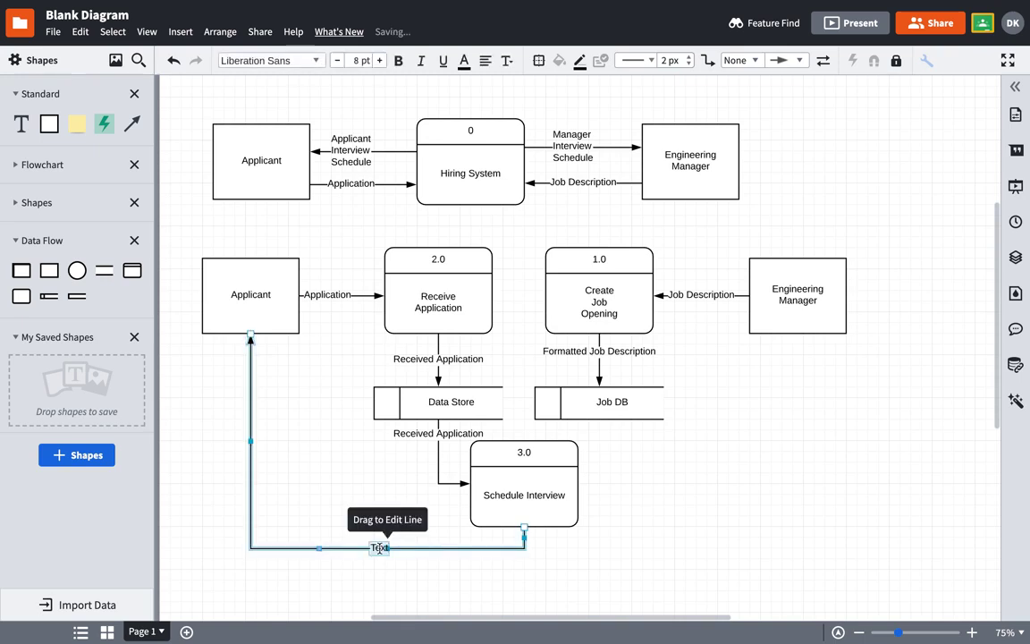
text(Appl)
text(icant Inter)
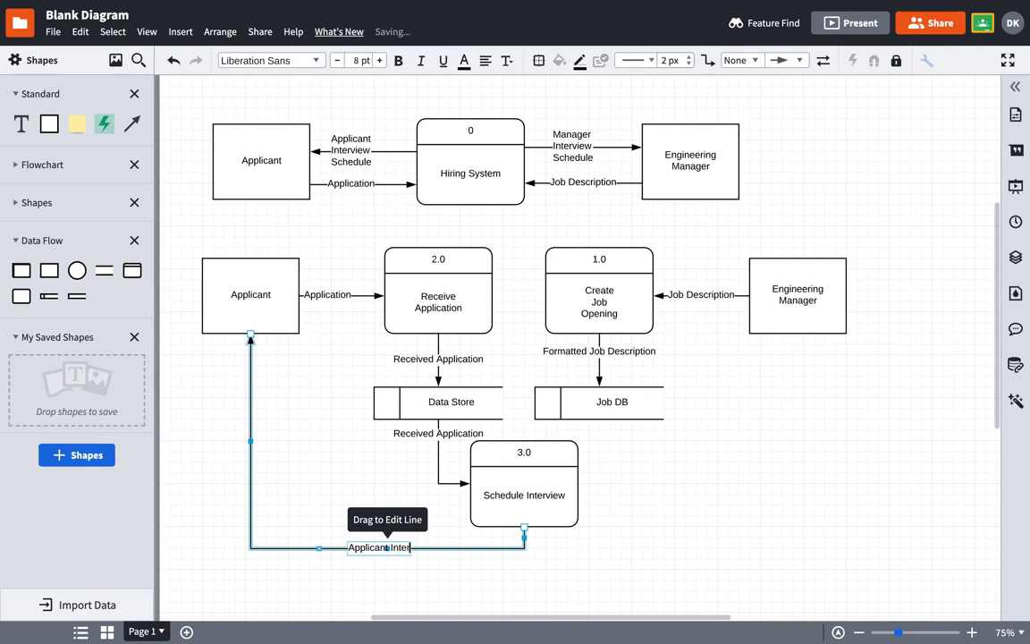
text(view Schd)
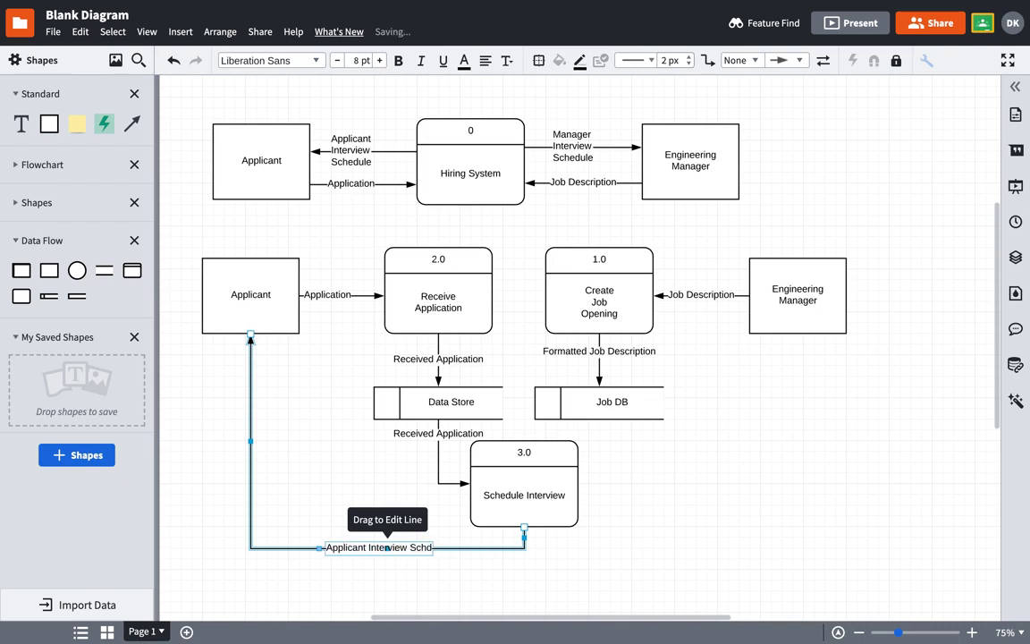
key(BackSpace)
text(edule)
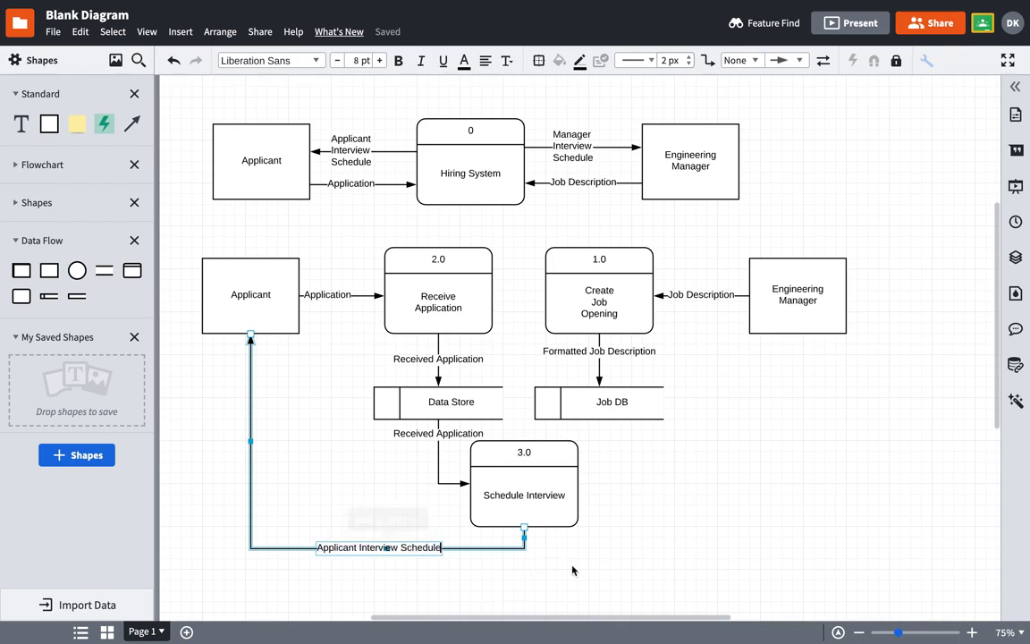
key(Escape)
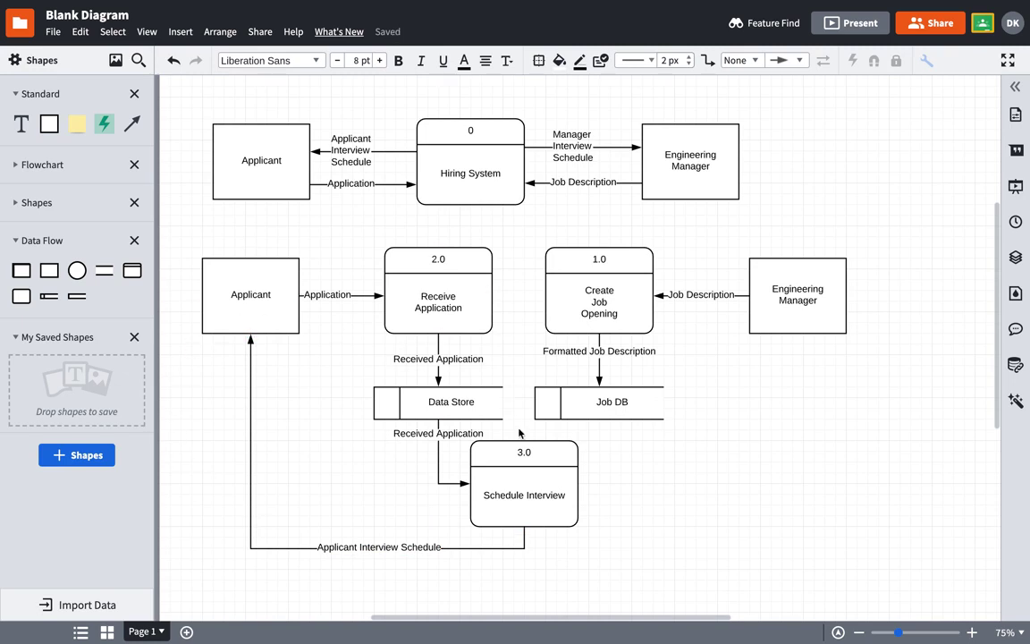
Draw a flow from Schedule Interview to the lower Engineering Manager, labelled 'Manager Interview Schedule'.
drag(525, 527, 797, 334)
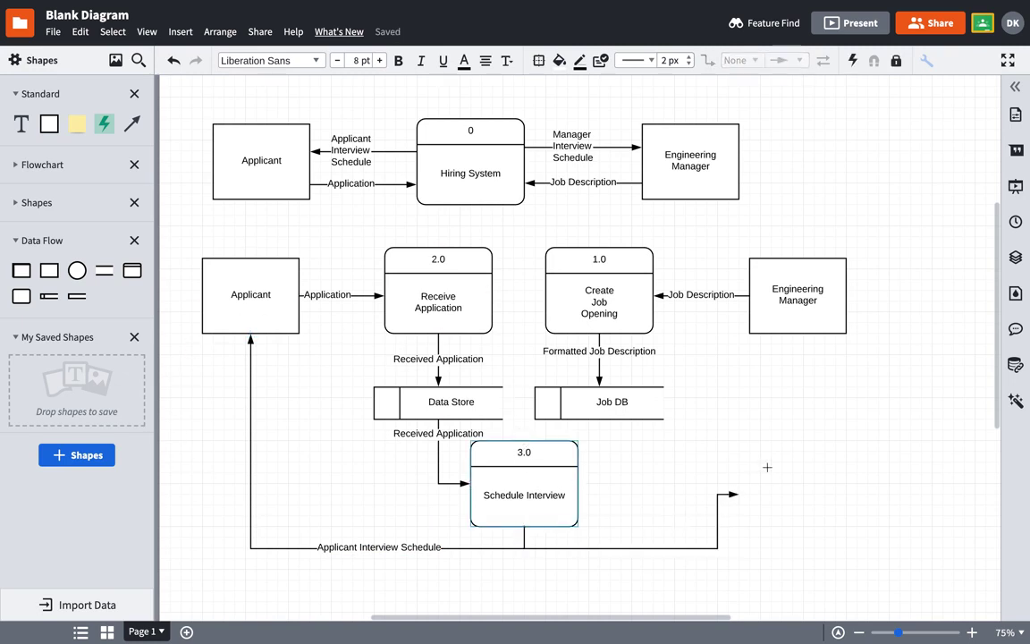
double_click(673, 547)
text(Man)
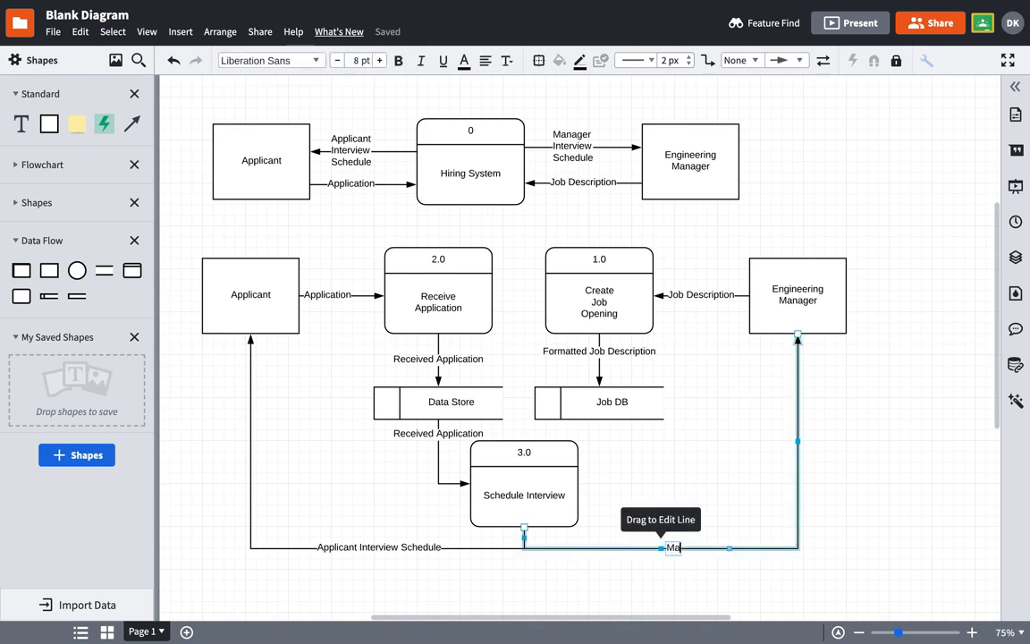
text(ager Int)
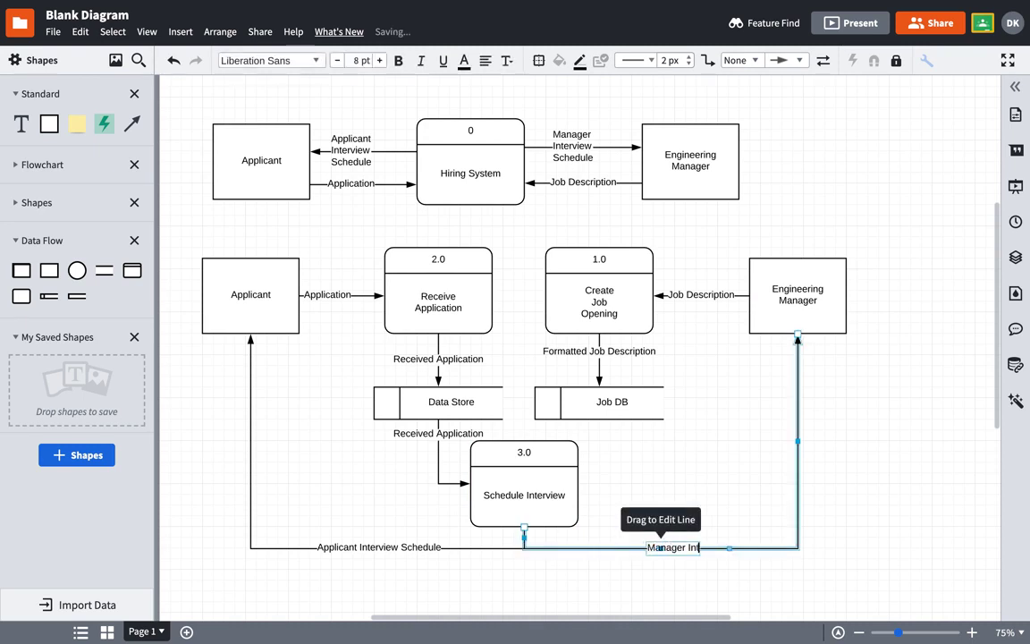
text(erview Schedule)
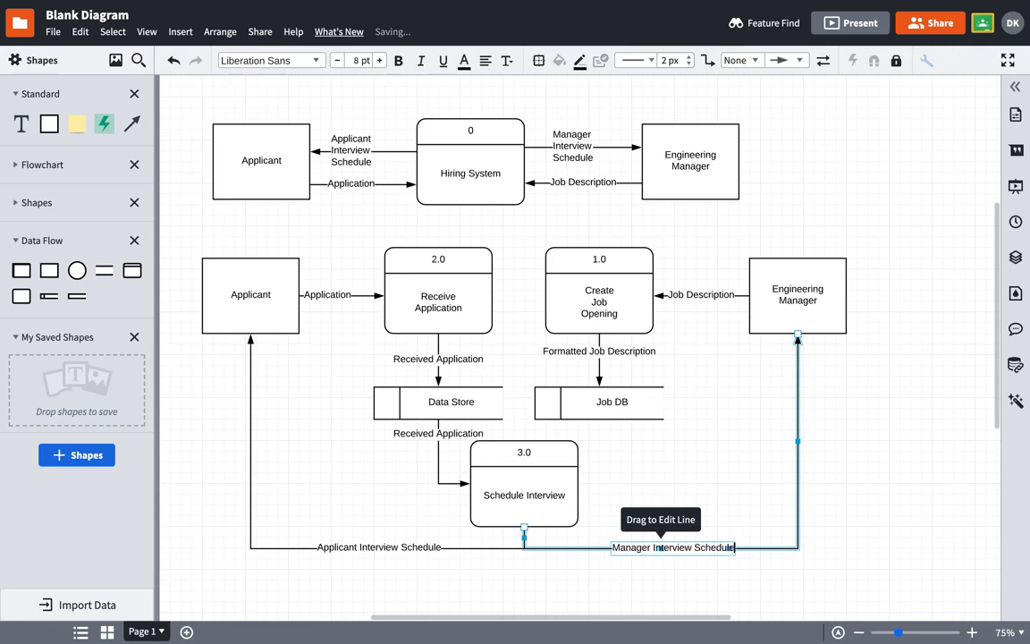
click(715, 517)
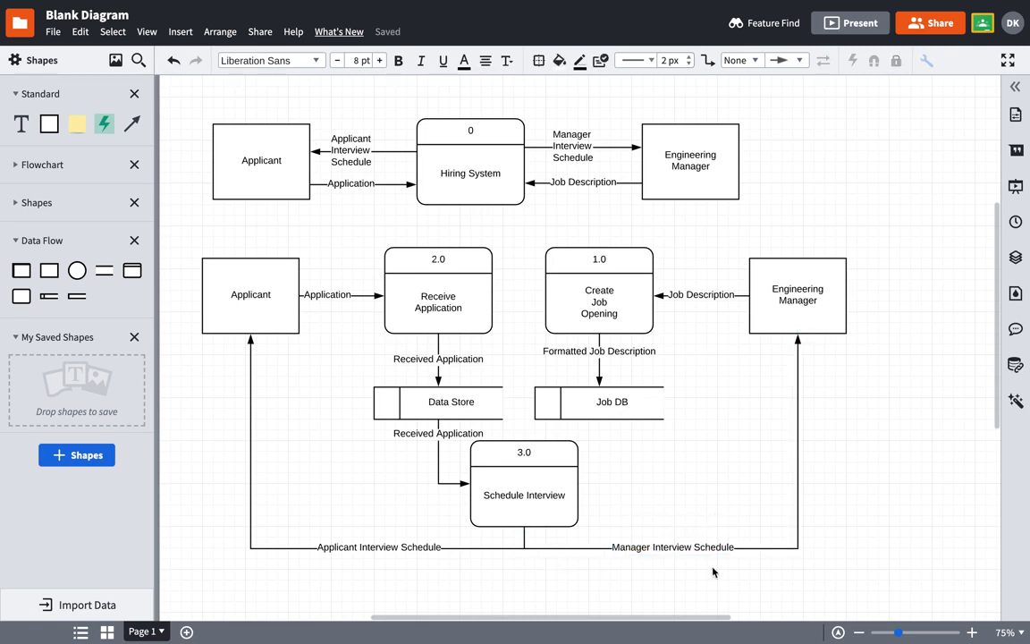